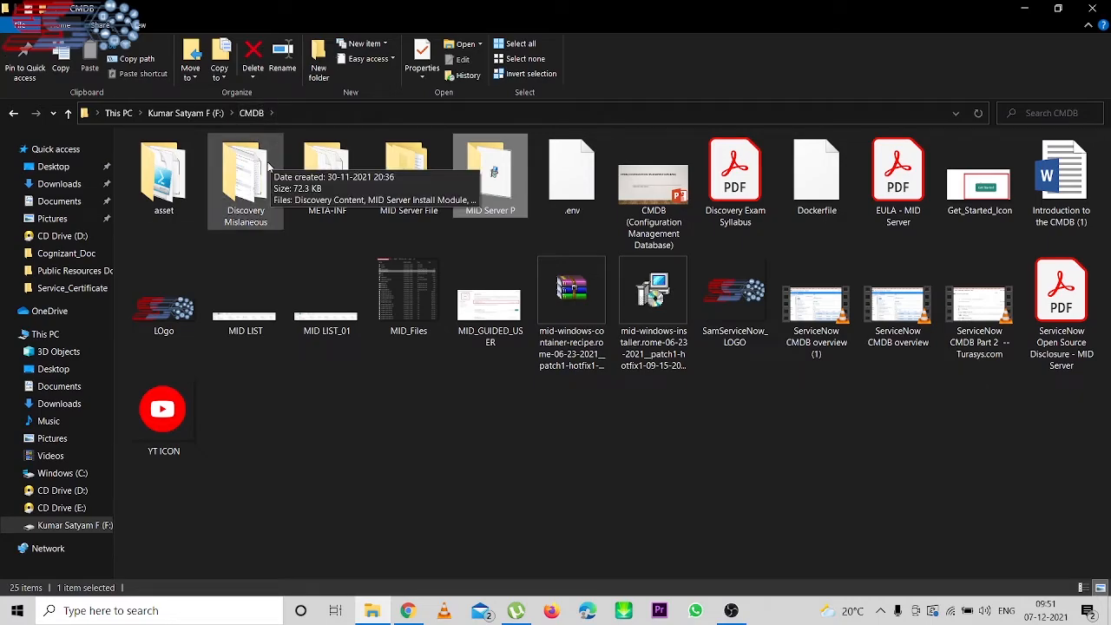
- Extract the newest MID Server zip in the MID Server File folder
double_click(511, 157)
right_click(214, 192)
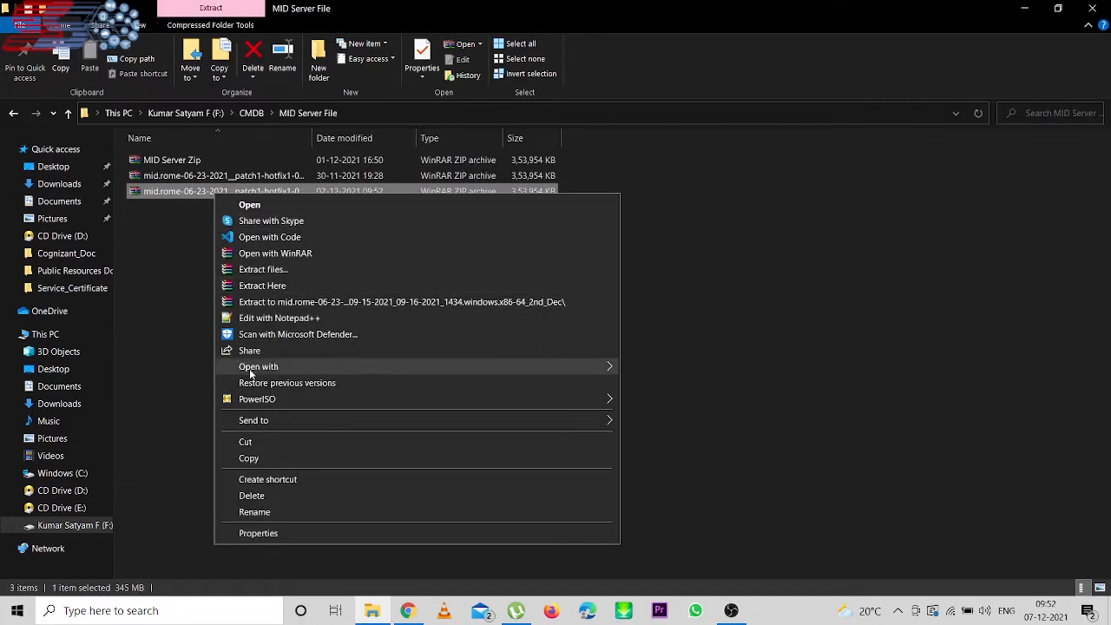
click(285, 285)
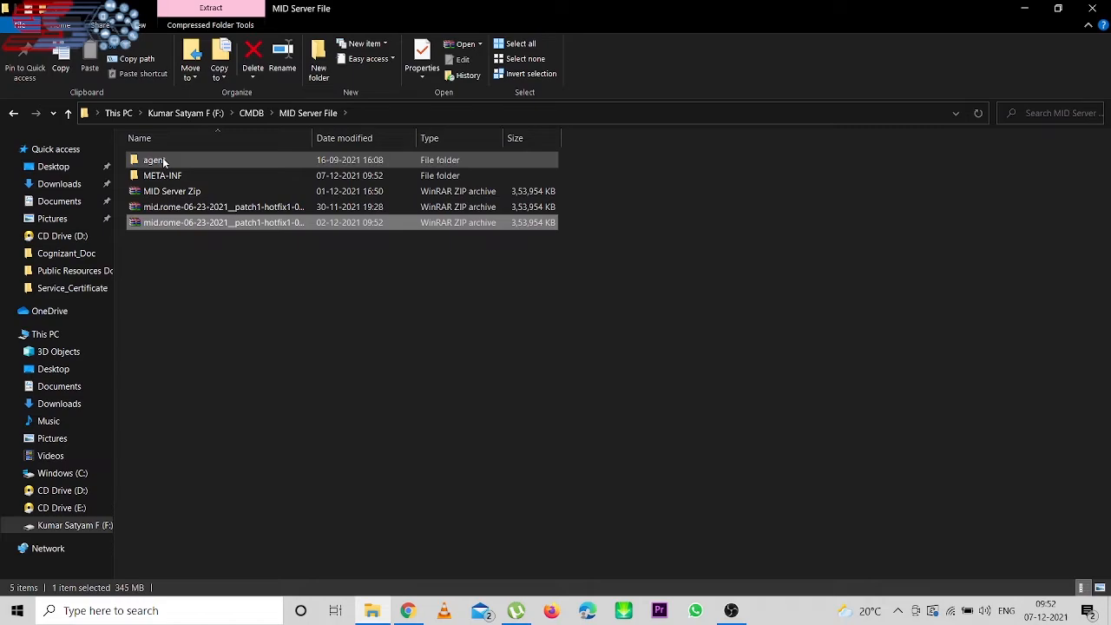
- Open config.xml from the extracted agent folder in Notepad++
click(166, 159)
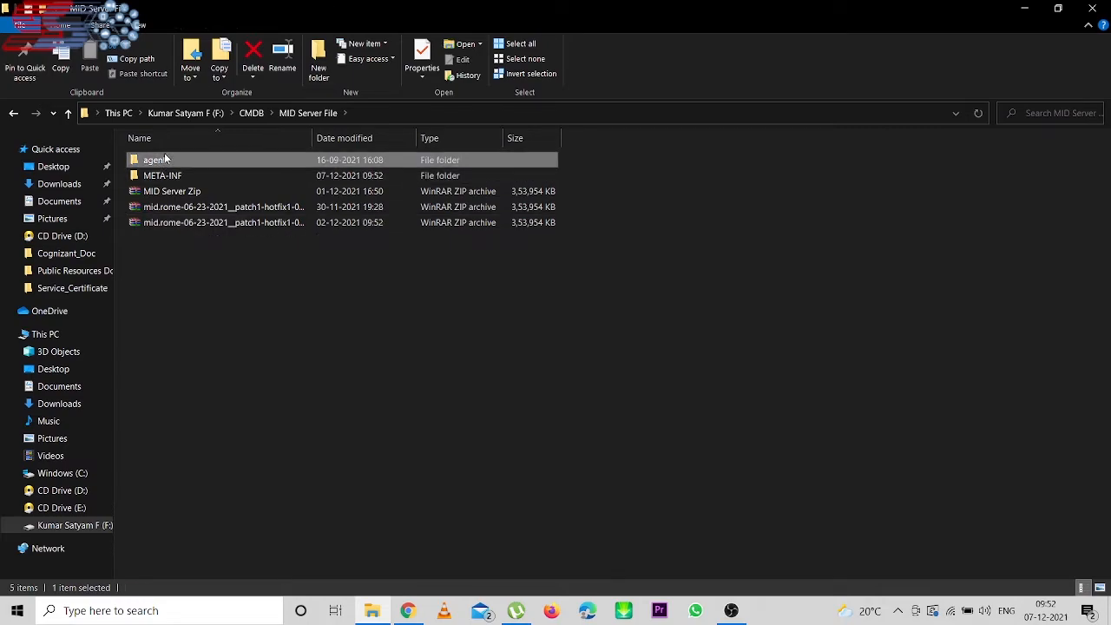
double_click(166, 160)
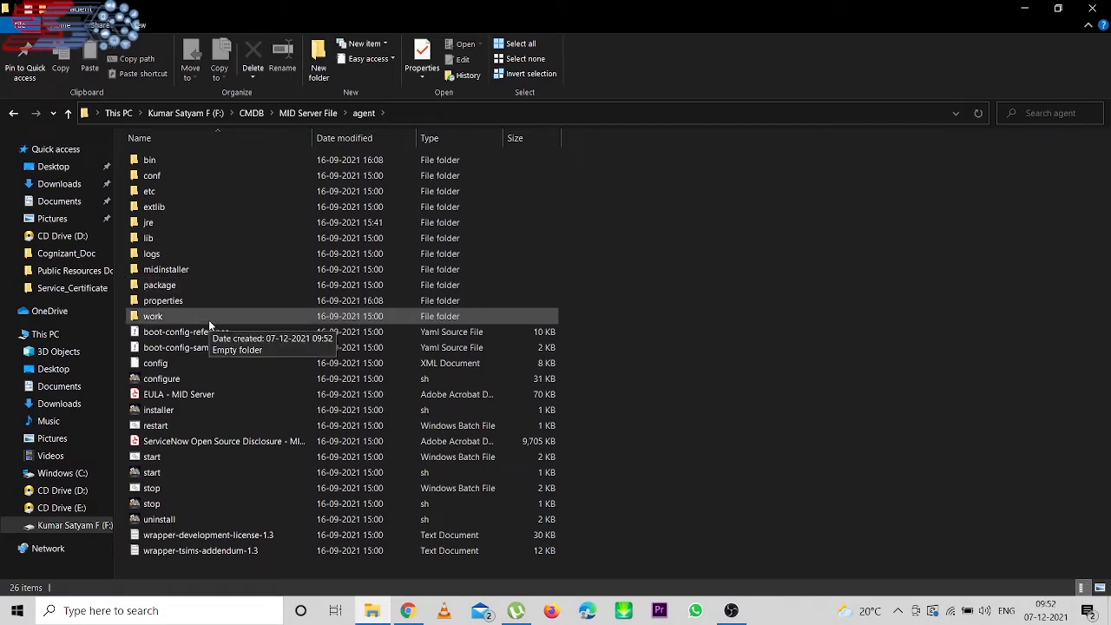
click(179, 365)
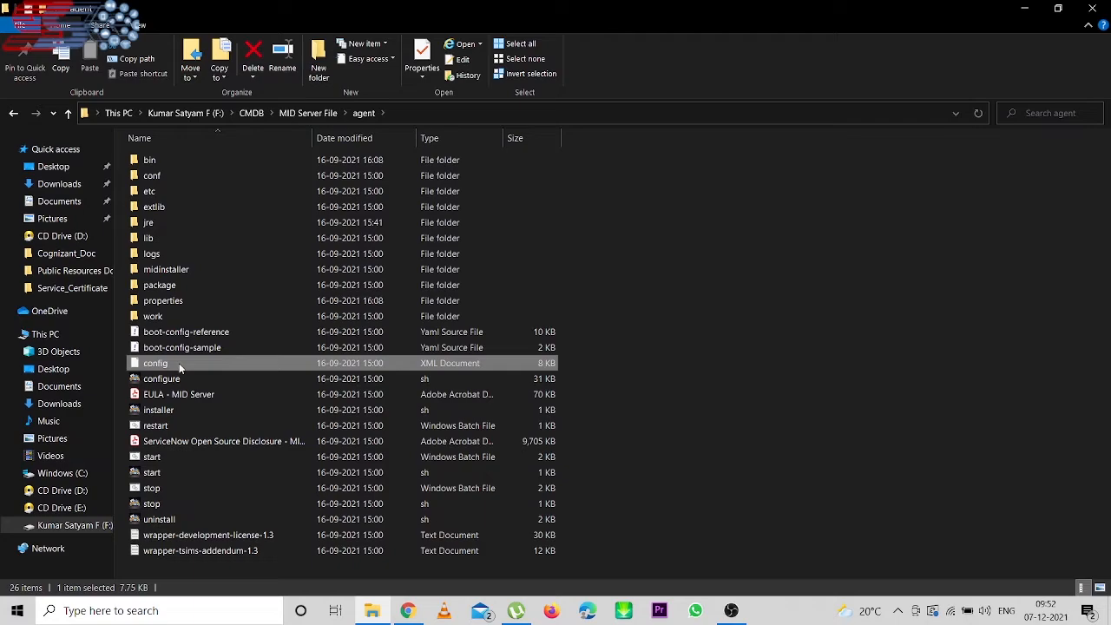
right_click(179, 363)
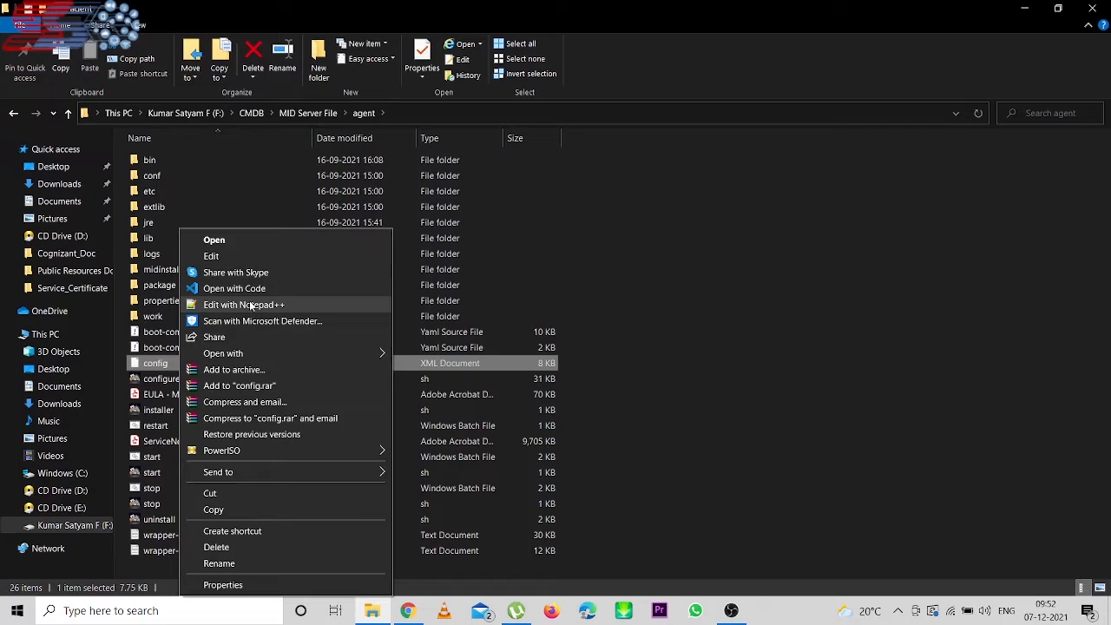
click(251, 306)
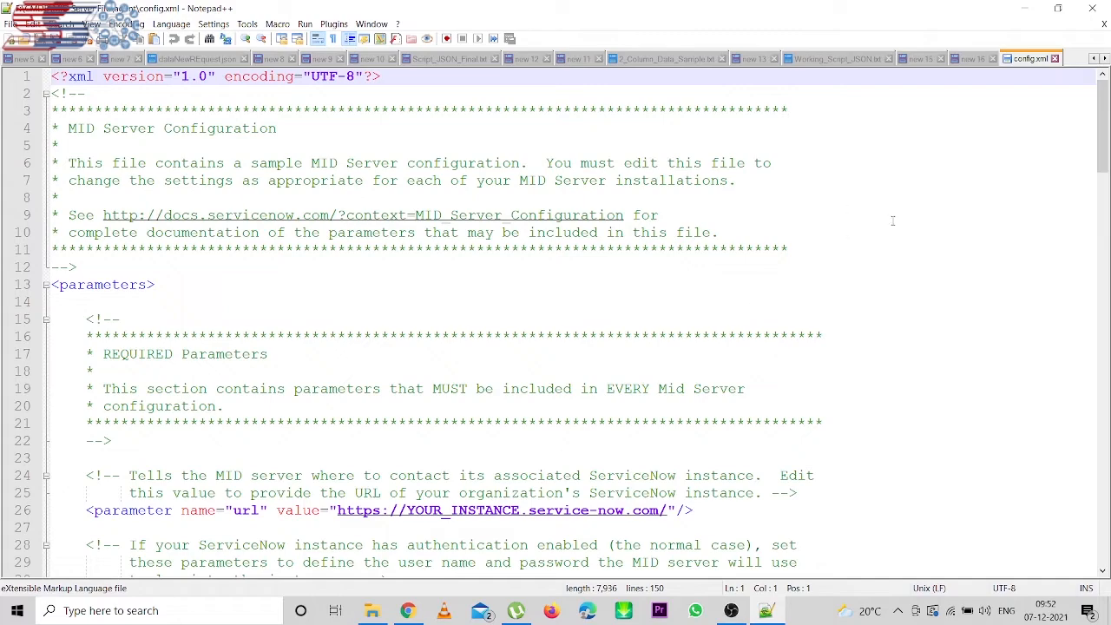
- Scroll config.xml to the REQUIRED Parameters section, then return to the ServiceNow browser
drag(1106, 148, 1108, 198)
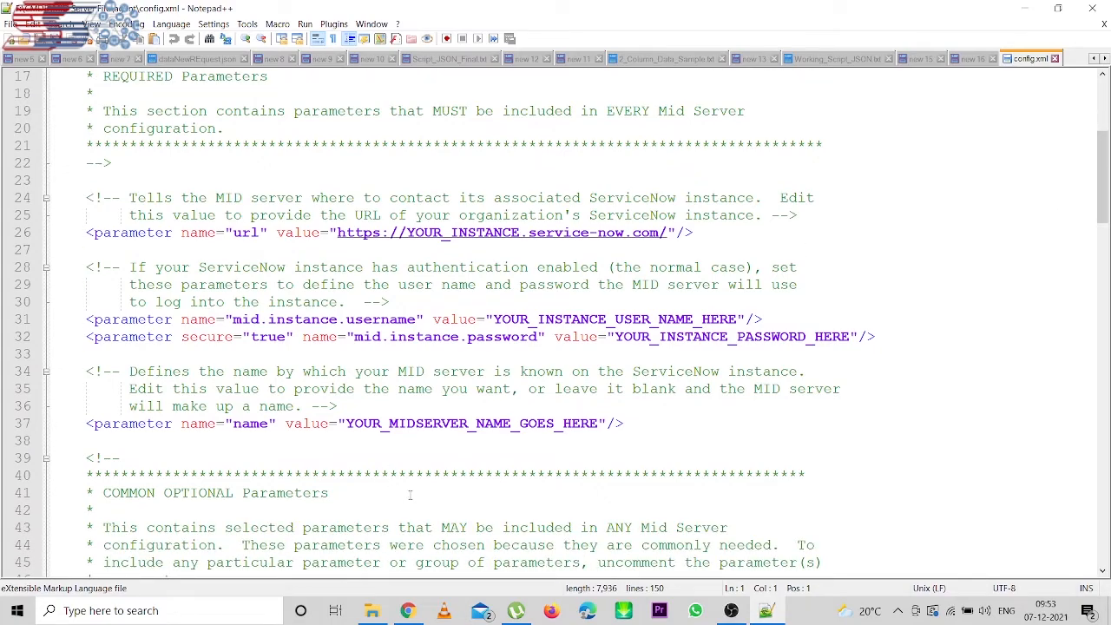
click(407, 610)
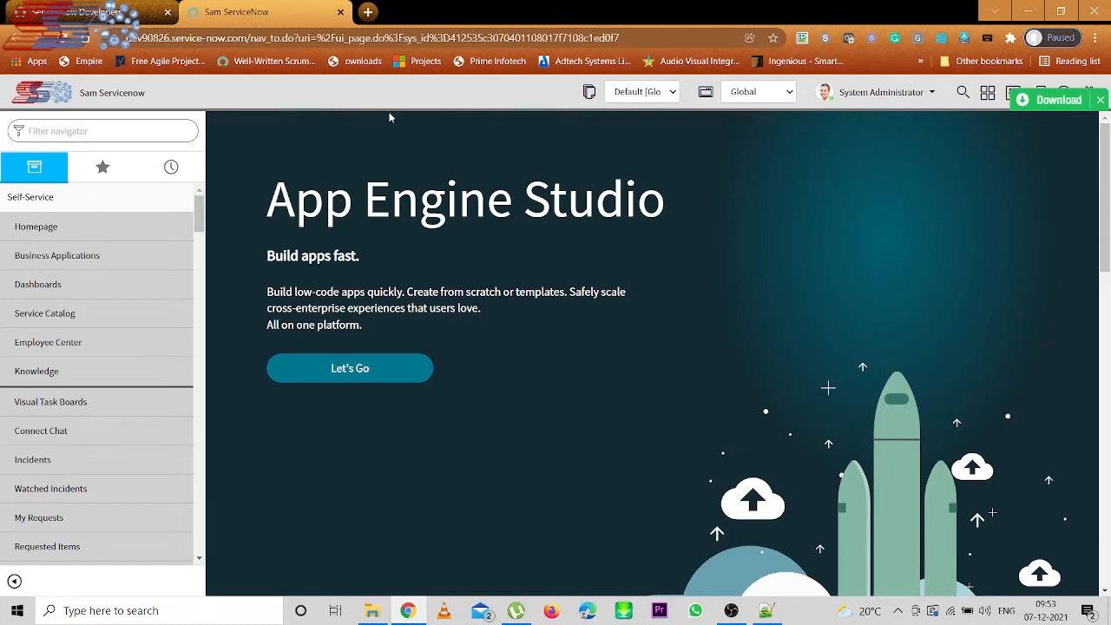
double_click(173, 38)
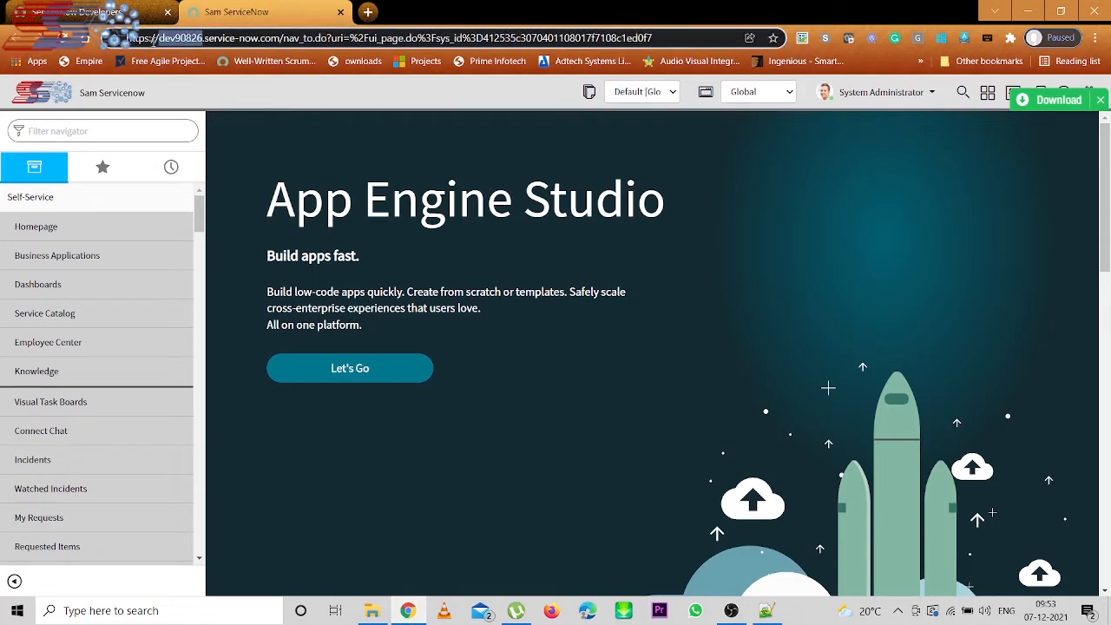
click(159, 40)
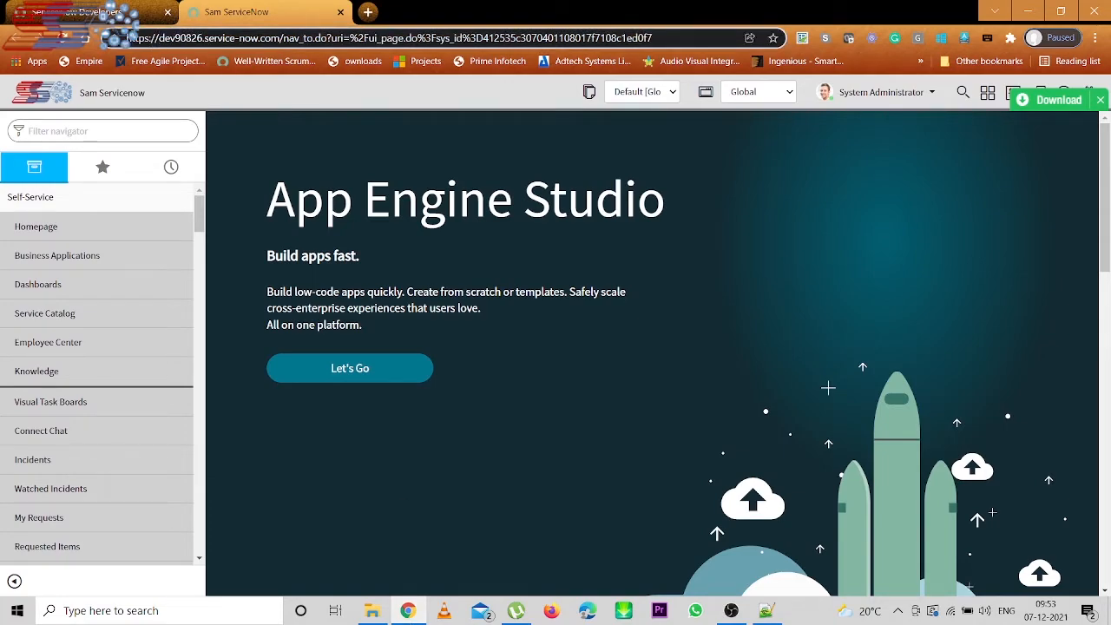
drag(127, 39, 280, 39)
key(ctrl+c)
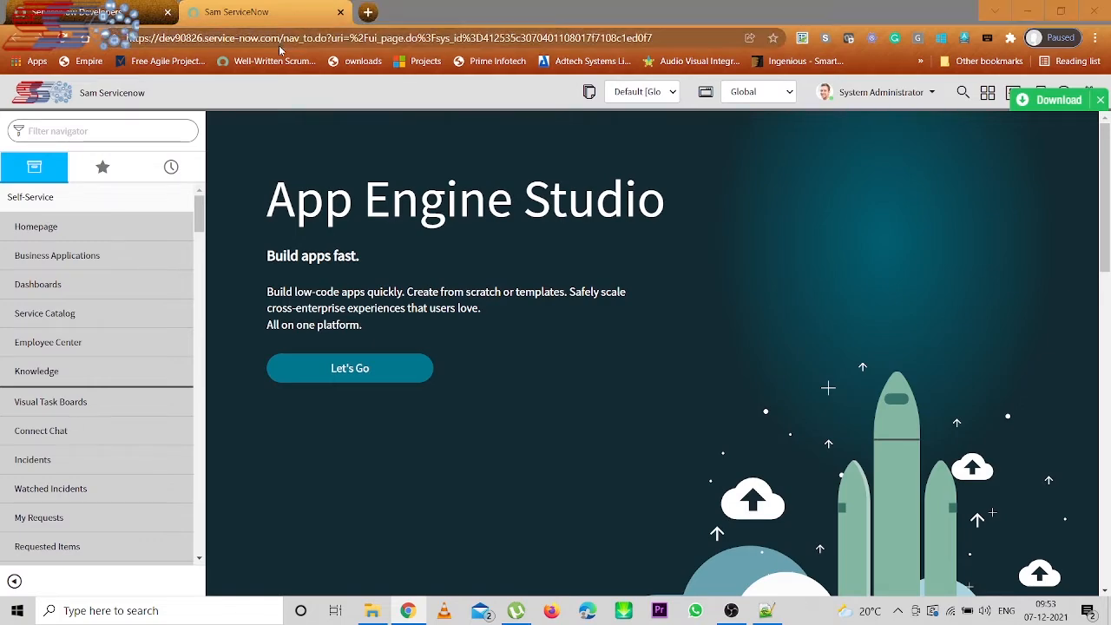
key(alt+Tab)
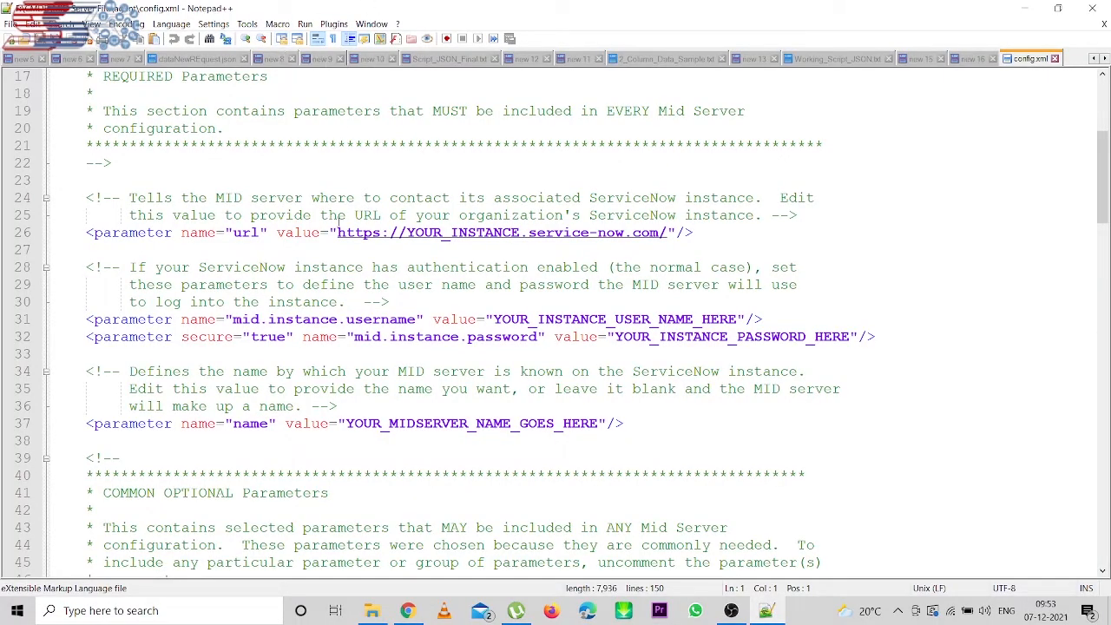
drag(337, 233, 669, 232)
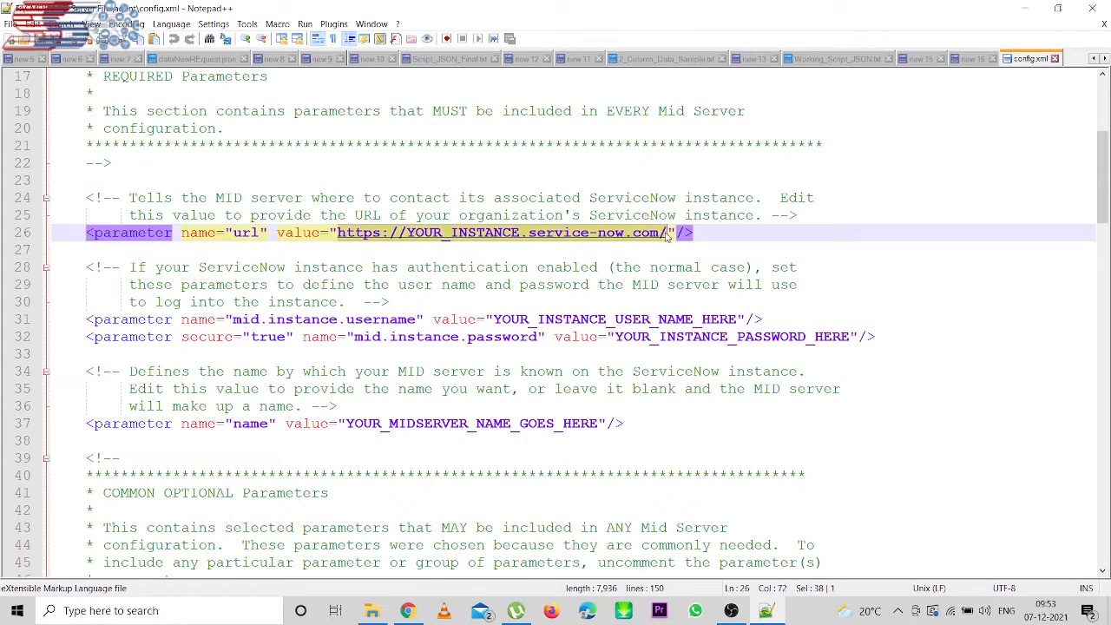
key(ctrl+v)
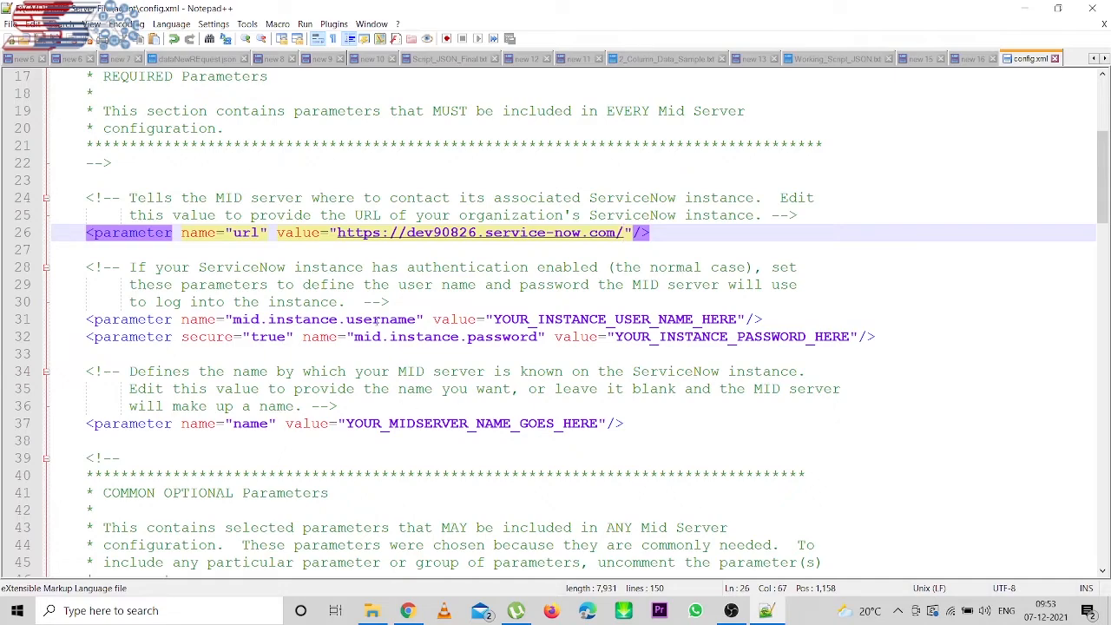
key(alt+Tab)
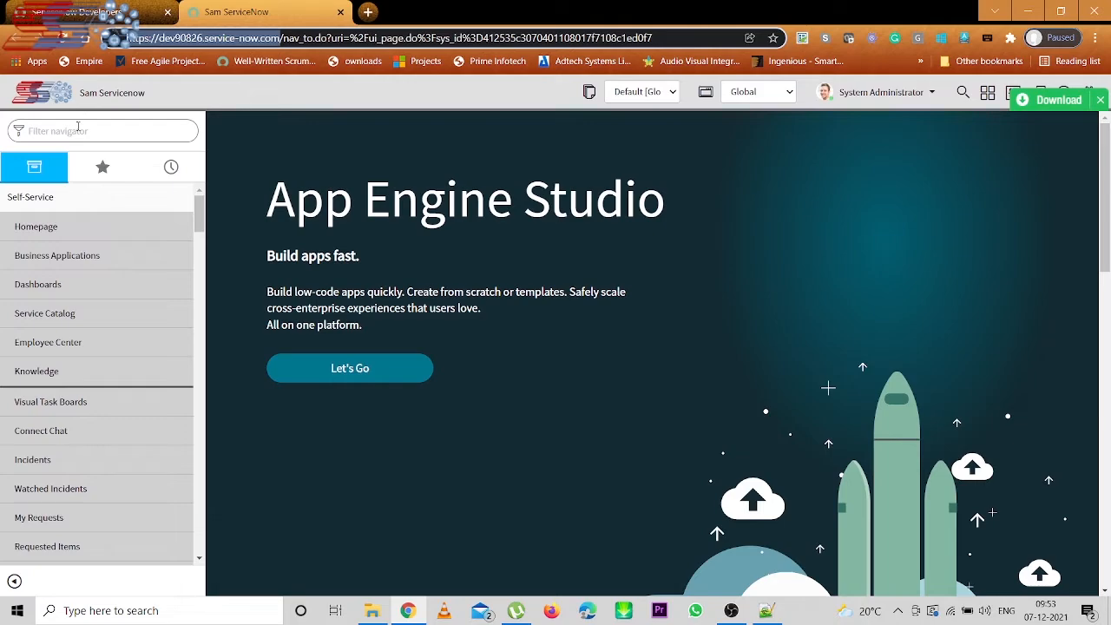
- Filter the navigator for 'ITOM' and open ITOM Guided Setup in a new tab
click(78, 128)
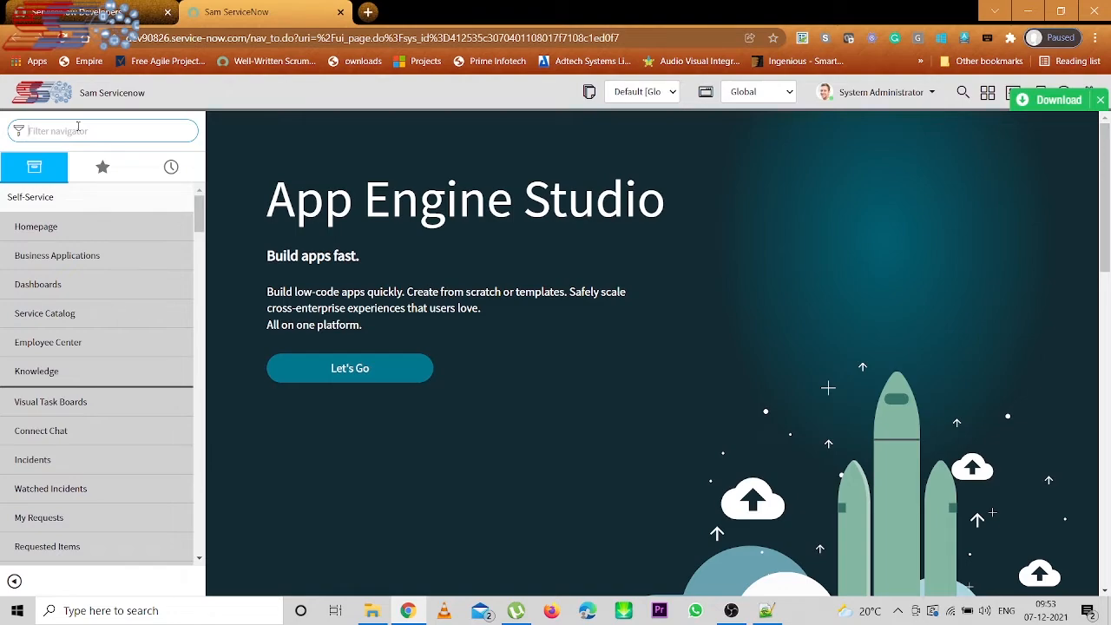
text(s)
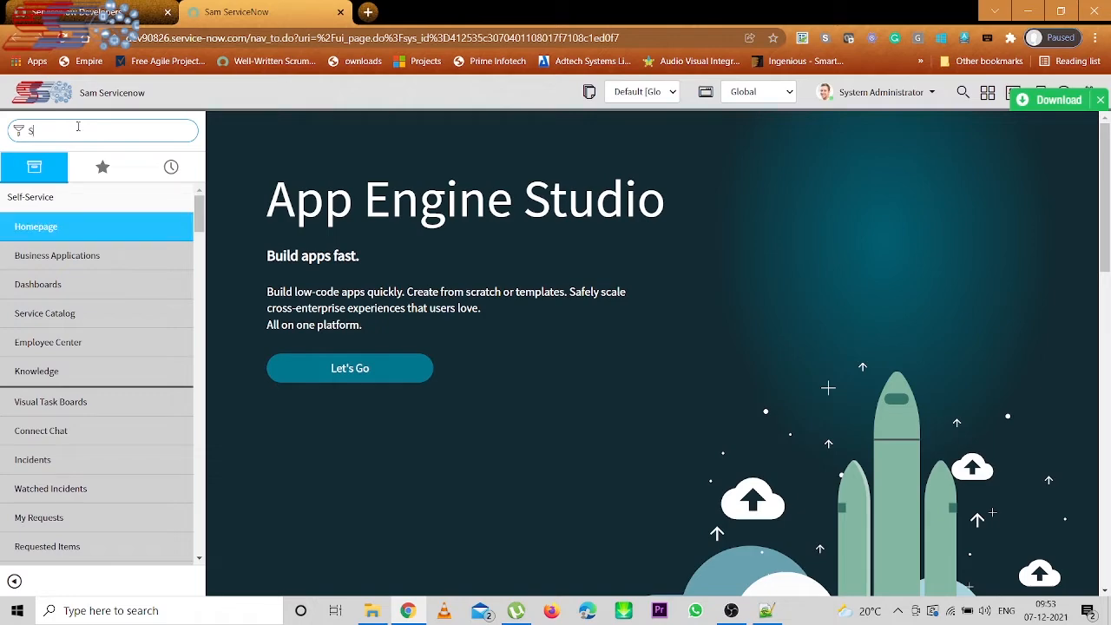
key(BackSpace)
text(ITOM)
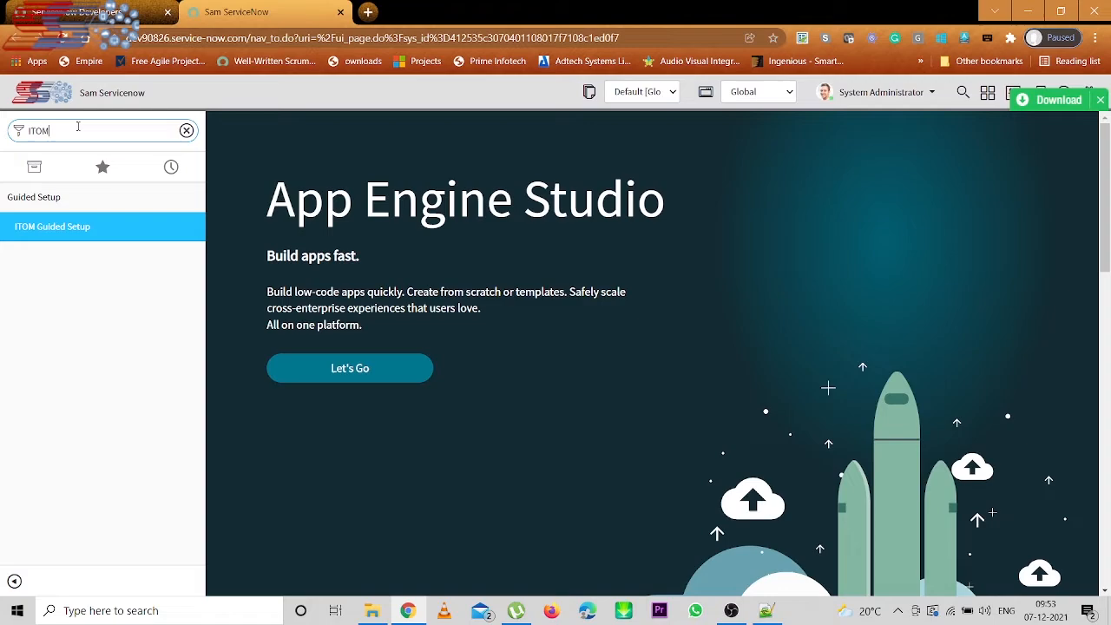
middle_click(43, 227)
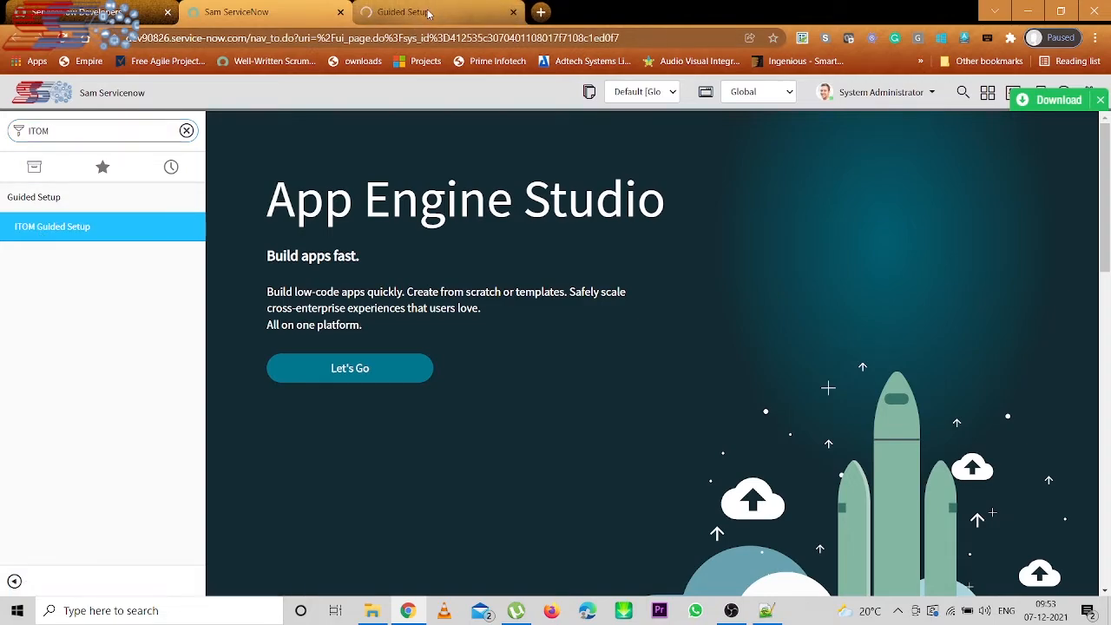
- Get started with the ITOM Guided Setup and open the MID Server category (0 of 3 tasks)
click(426, 12)
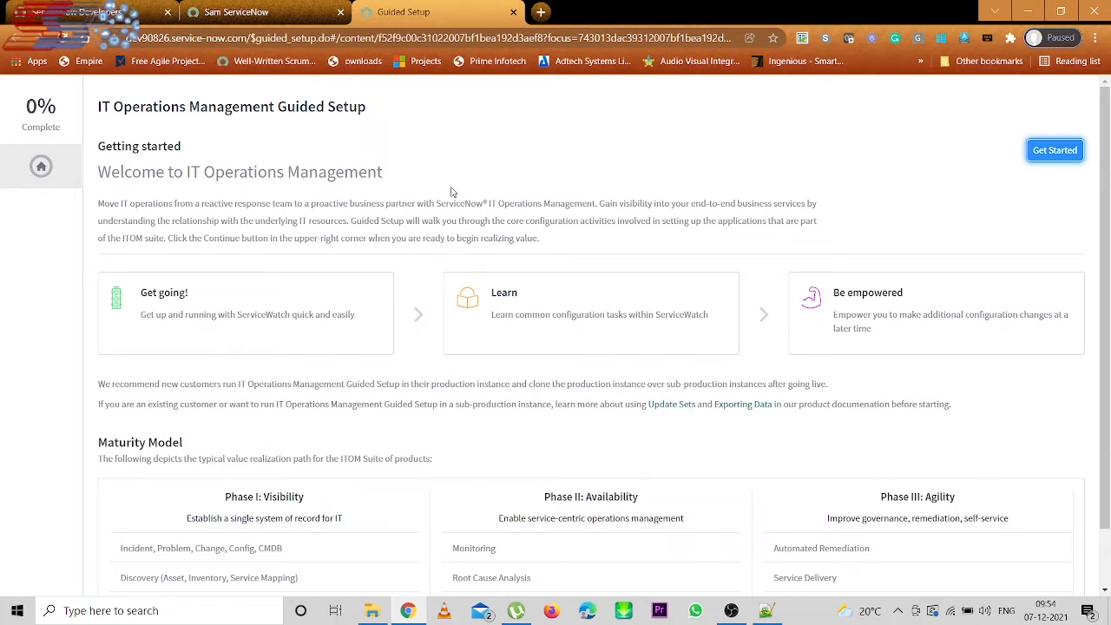
click(1052, 153)
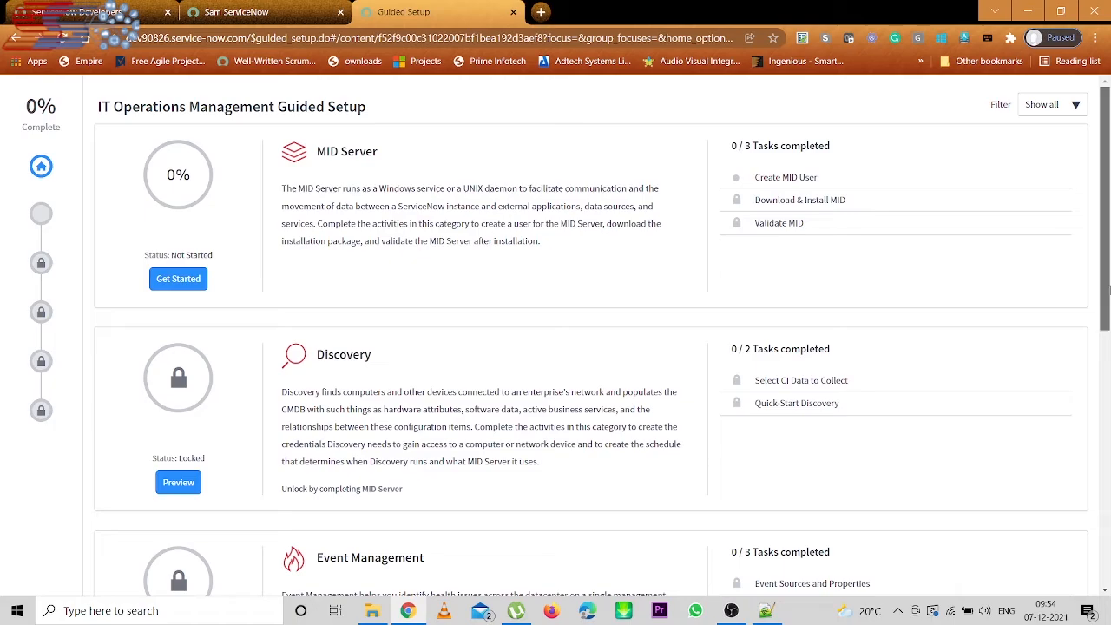
drag(1108, 291, 1054, 186)
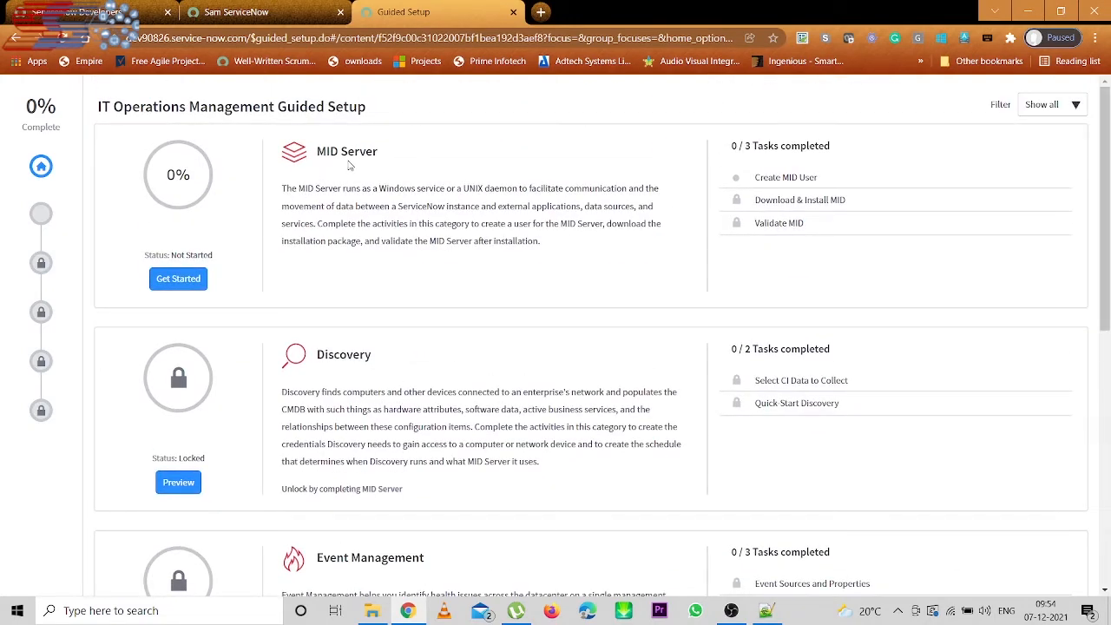
click(164, 282)
click(179, 280)
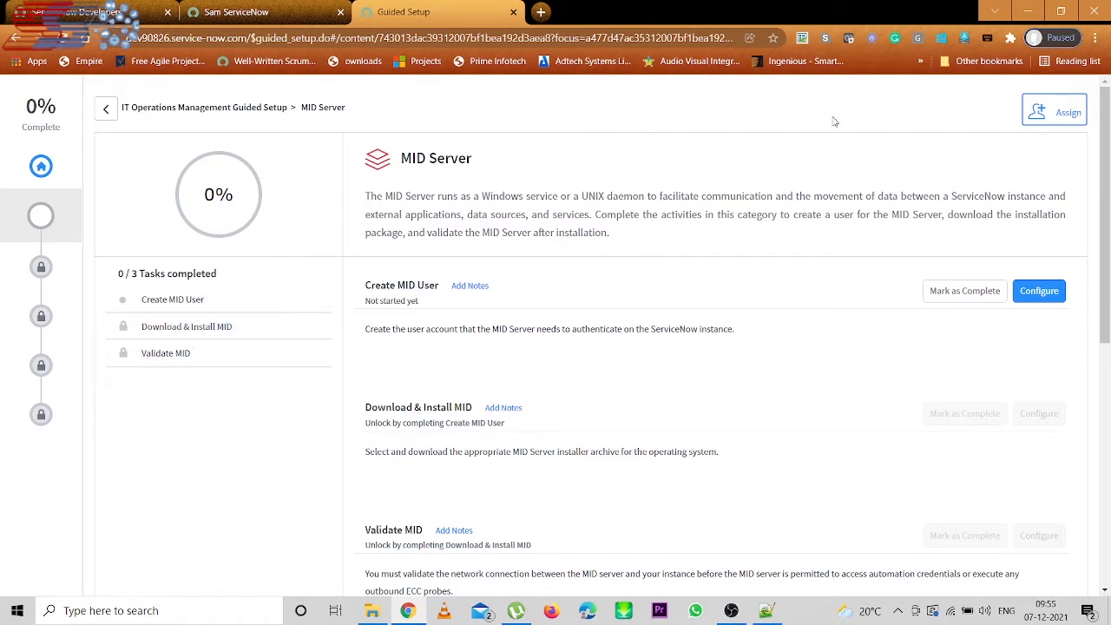
- Open the Assign Tasks panel on the MID Server page
click(1062, 113)
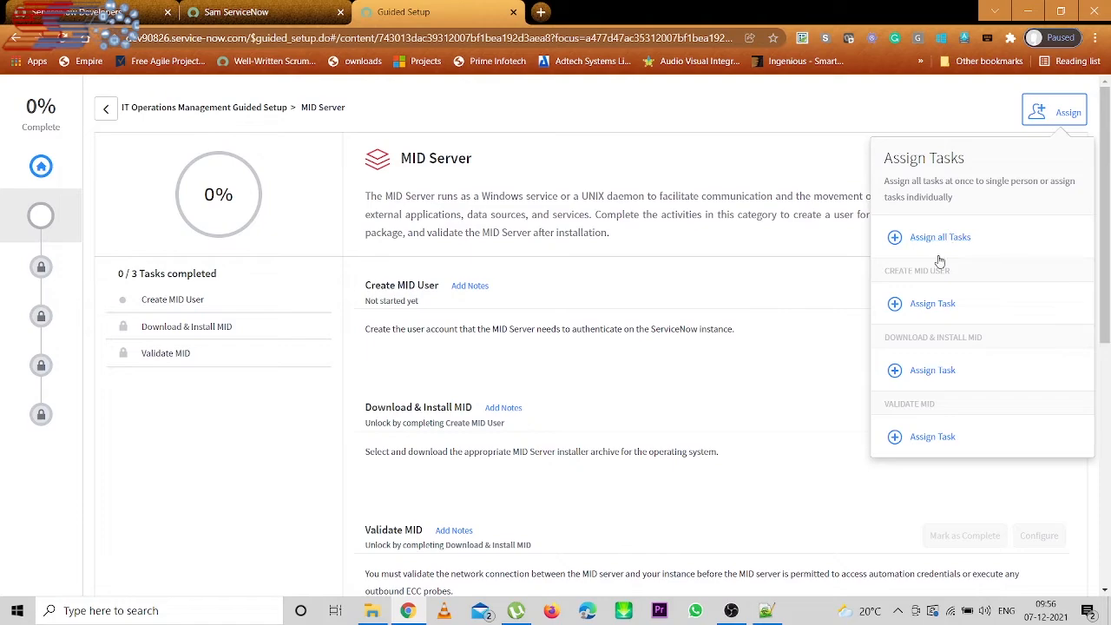
- Dismiss the Create MID User and Assign all Tasks user pickers without choosing anyone
click(897, 305)
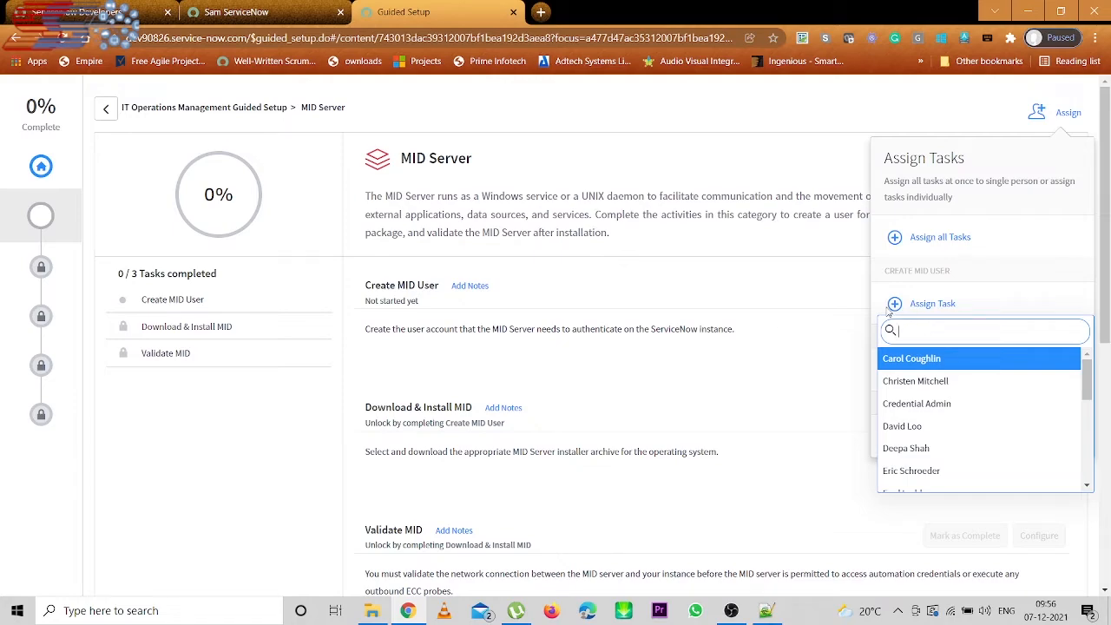
click(943, 282)
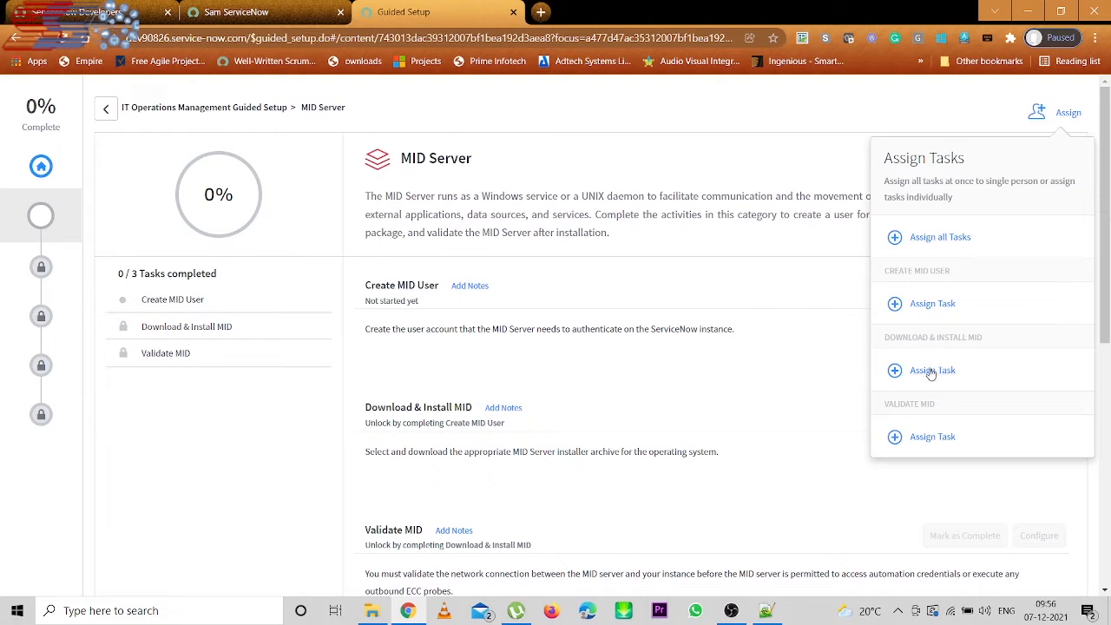
click(896, 239)
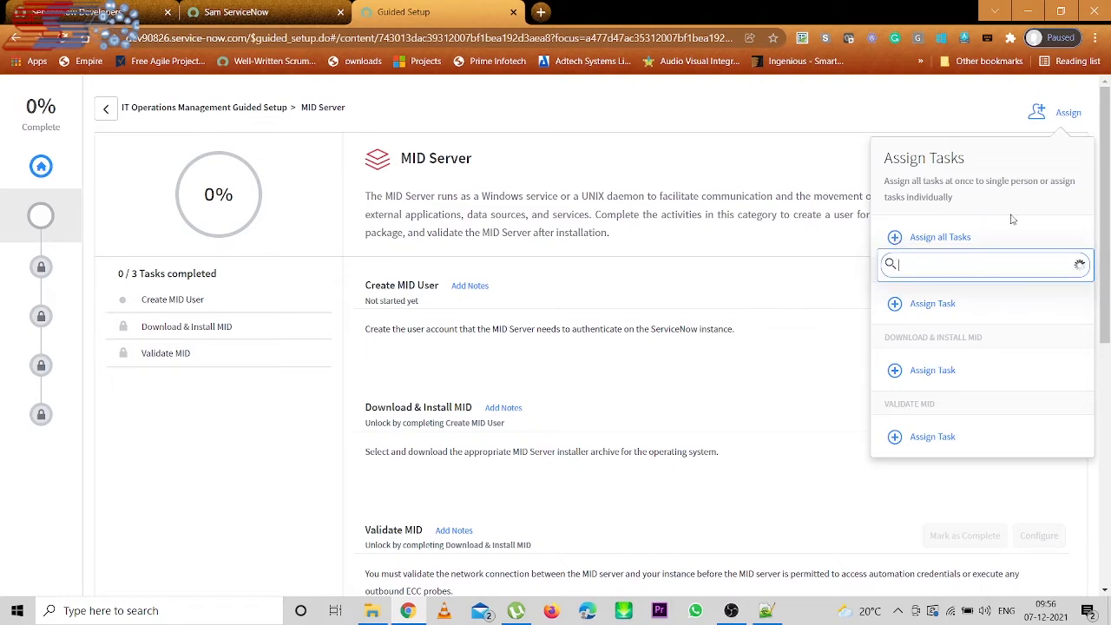
click(754, 276)
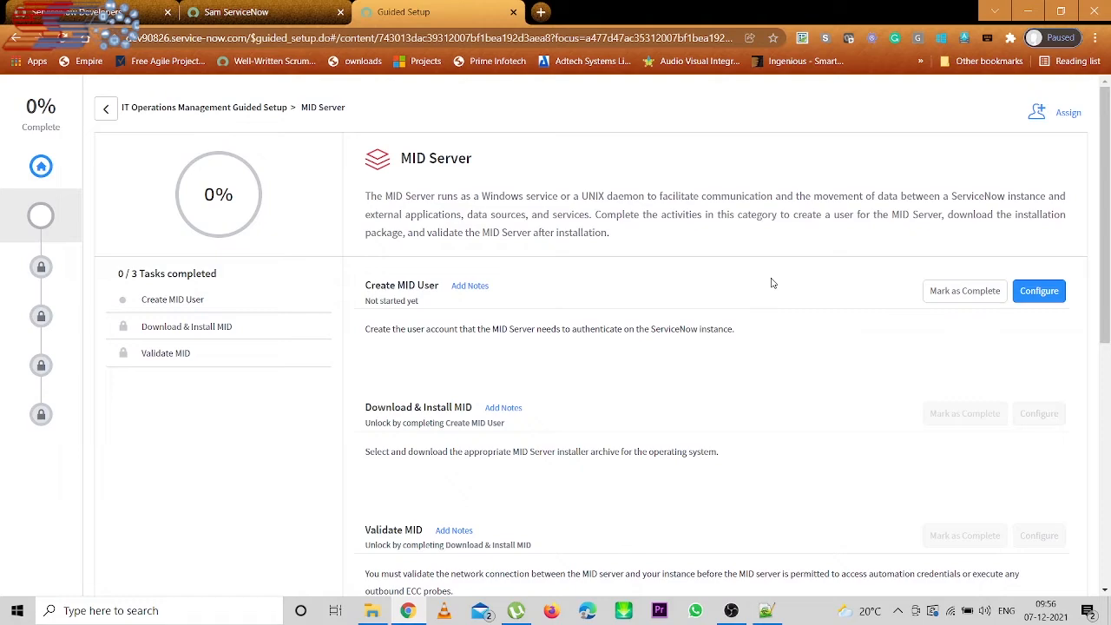
- Open and close the Create MID User task notes without adding a comment
click(469, 287)
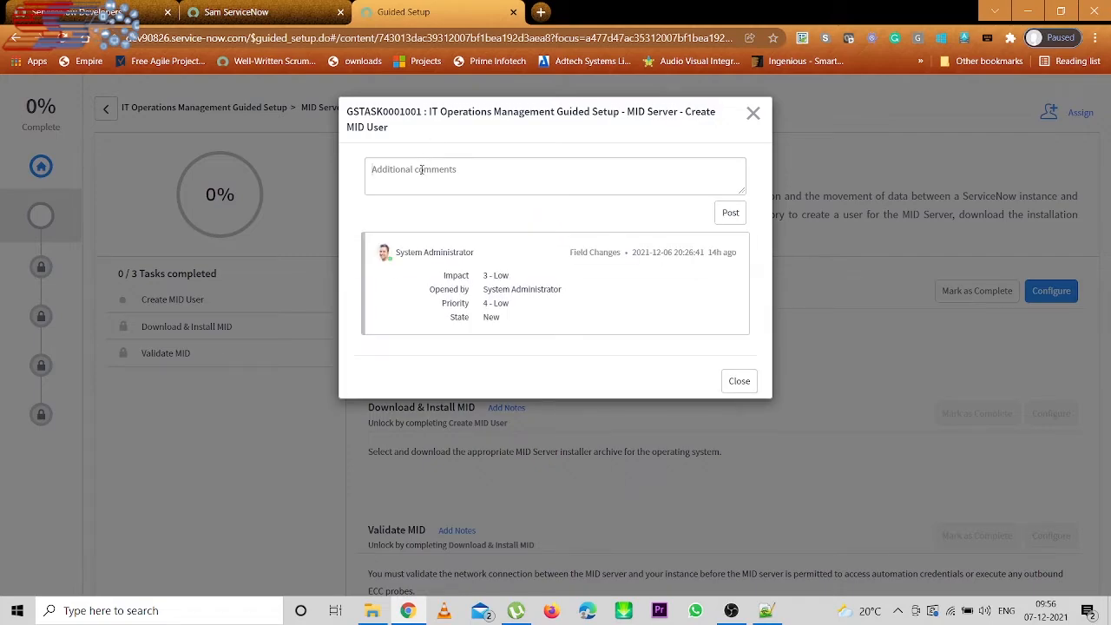
click(422, 170)
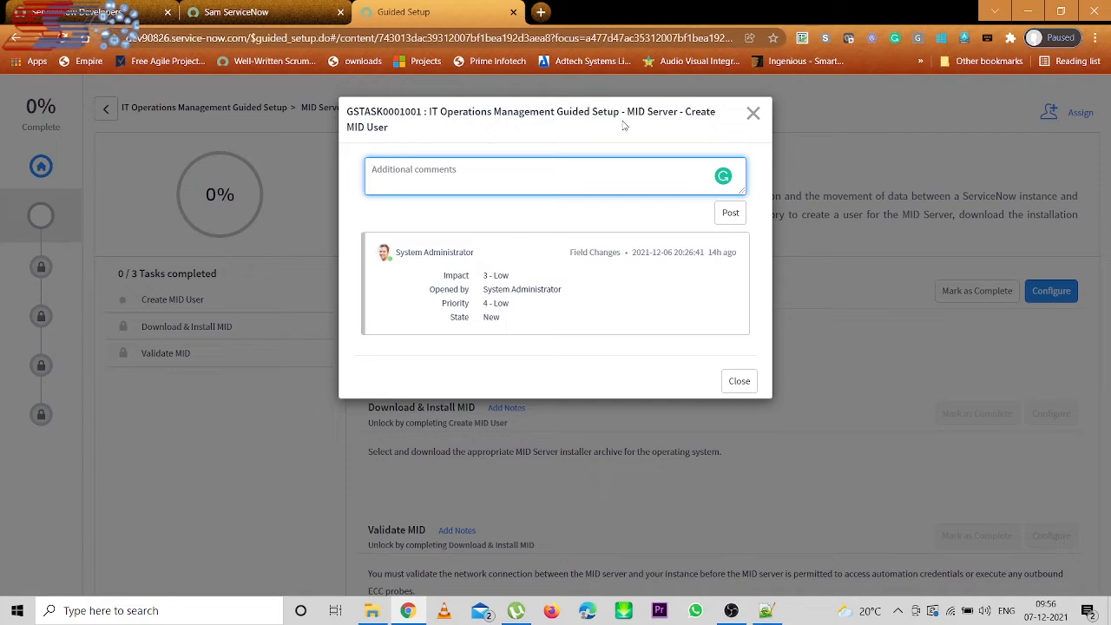
click(754, 114)
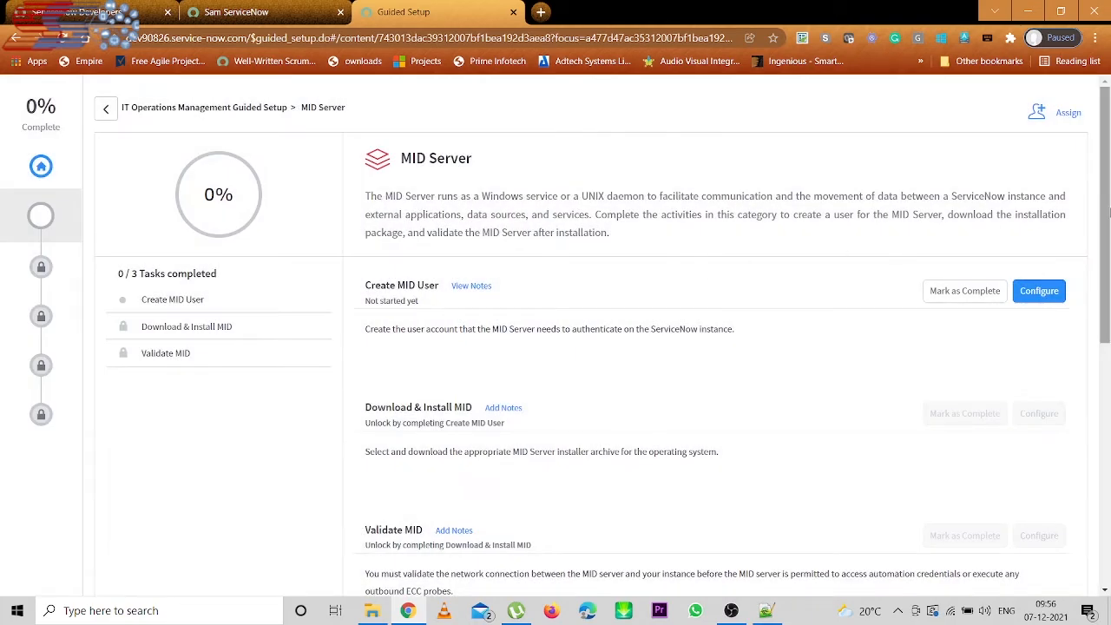
scroll(1108, 233, down, 1)
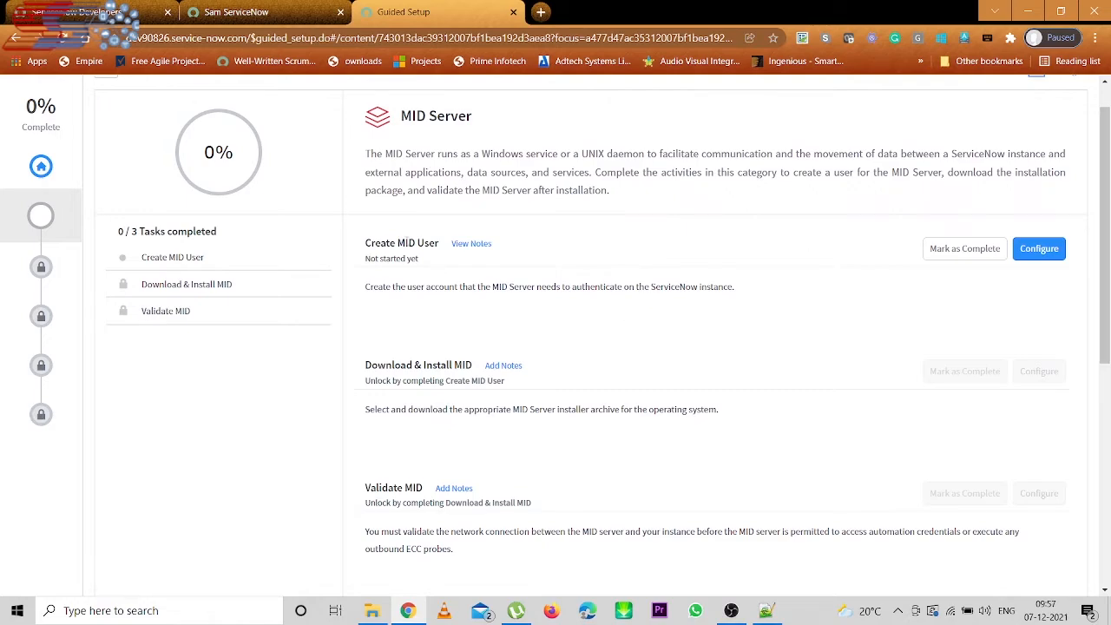
- Configure Create MID User and enter the user name discovery.mid
click(1045, 252)
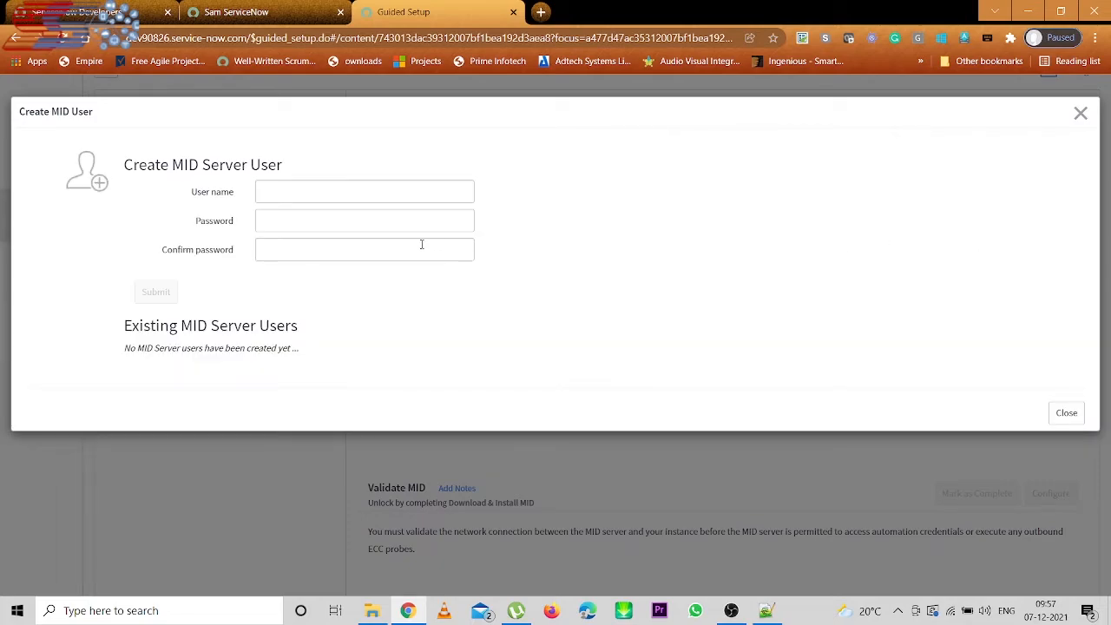
click(385, 192)
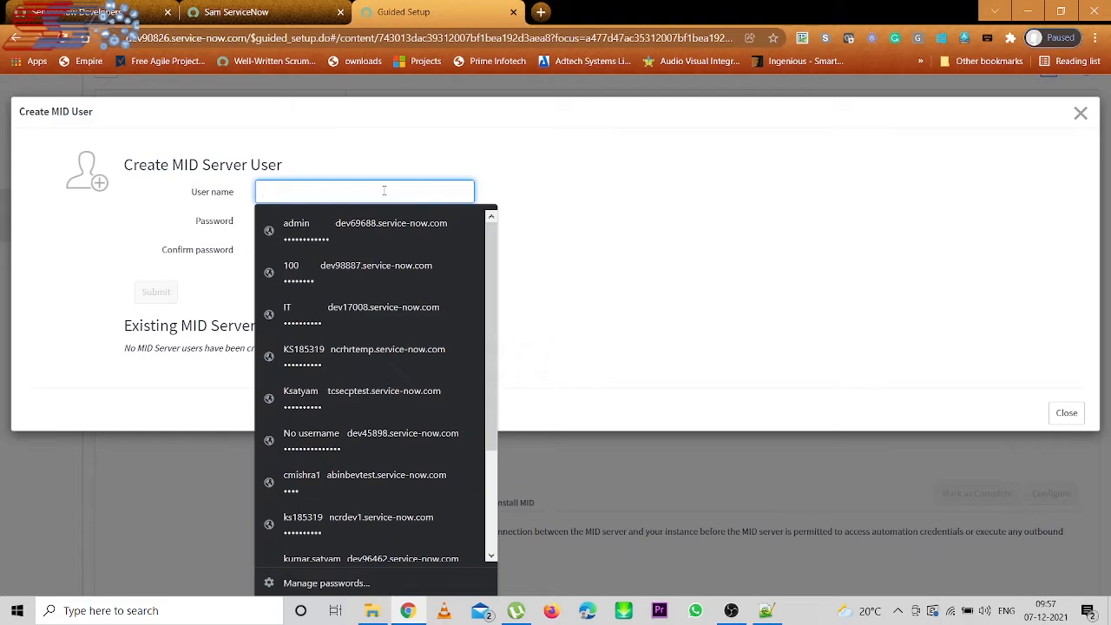
text(sams)
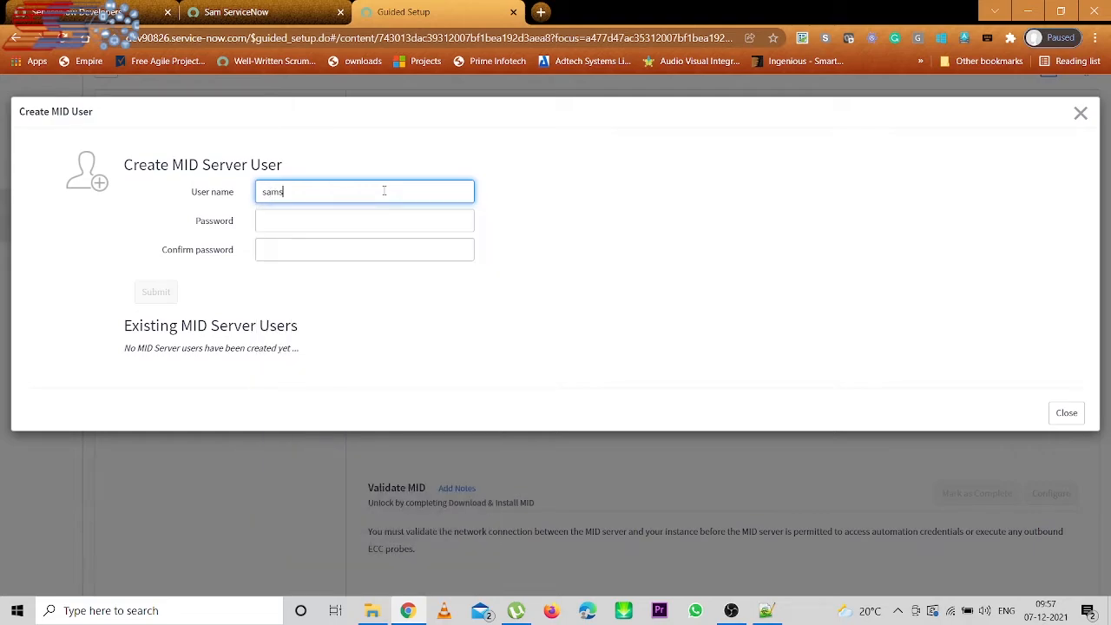
text(er)
key(BackSpace)
key(BackSpace)
key(BackSpace)
key(BackSpace)
key(BackSpace)
key(BackSpace)
text(discovery.mid)
- Enter and confirm the password, submit, and open the discovery.mid record in a new tab
click(318, 228)
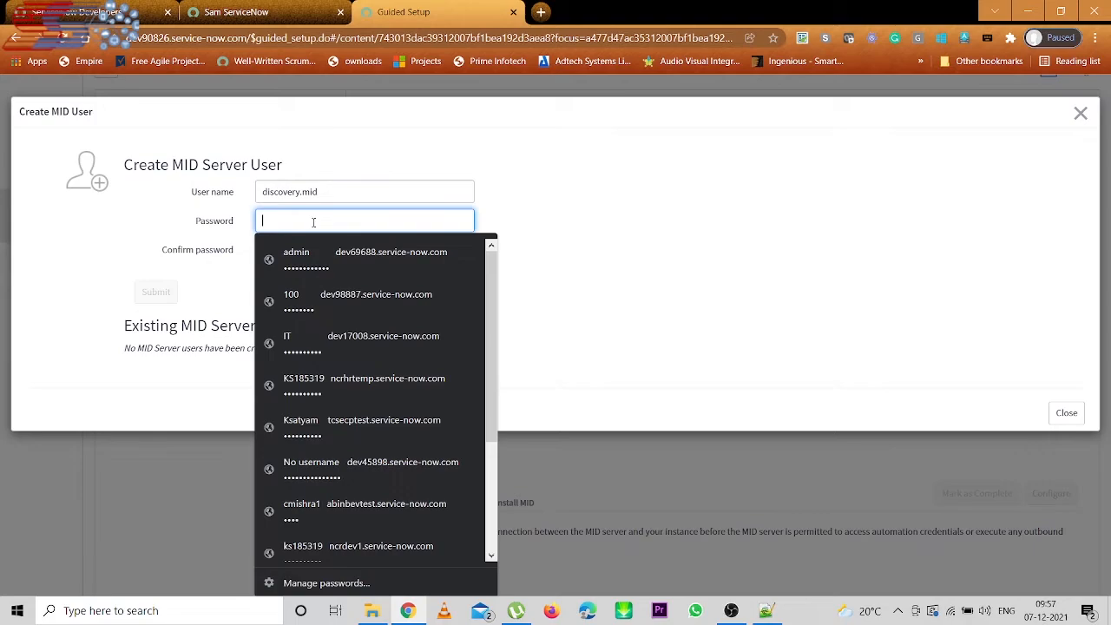
text(****)
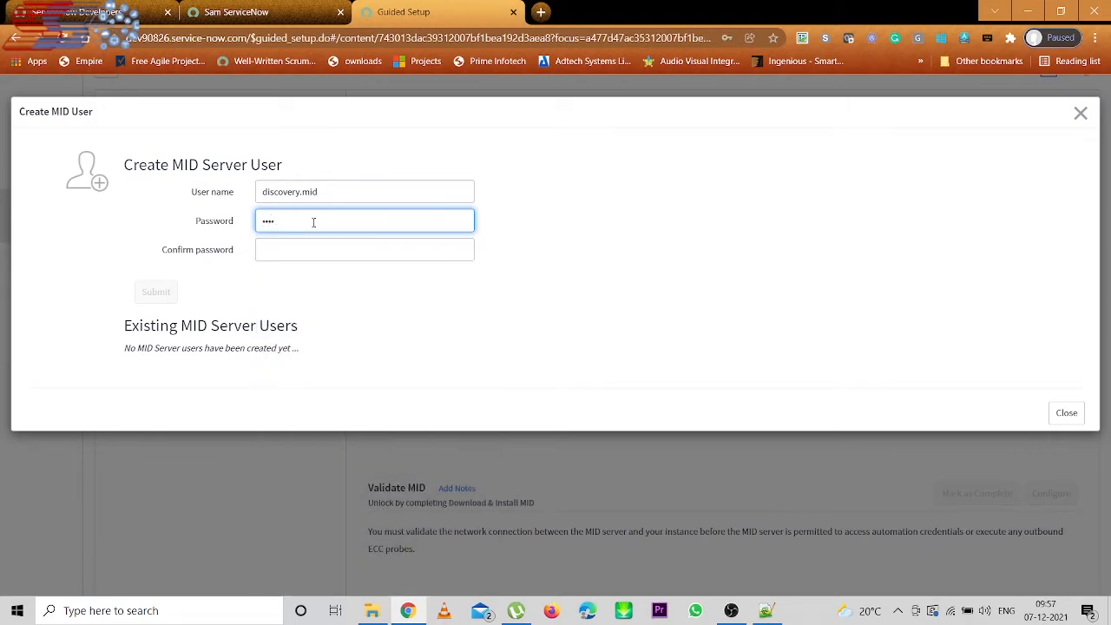
text(***)
click(298, 251)
text(*******)
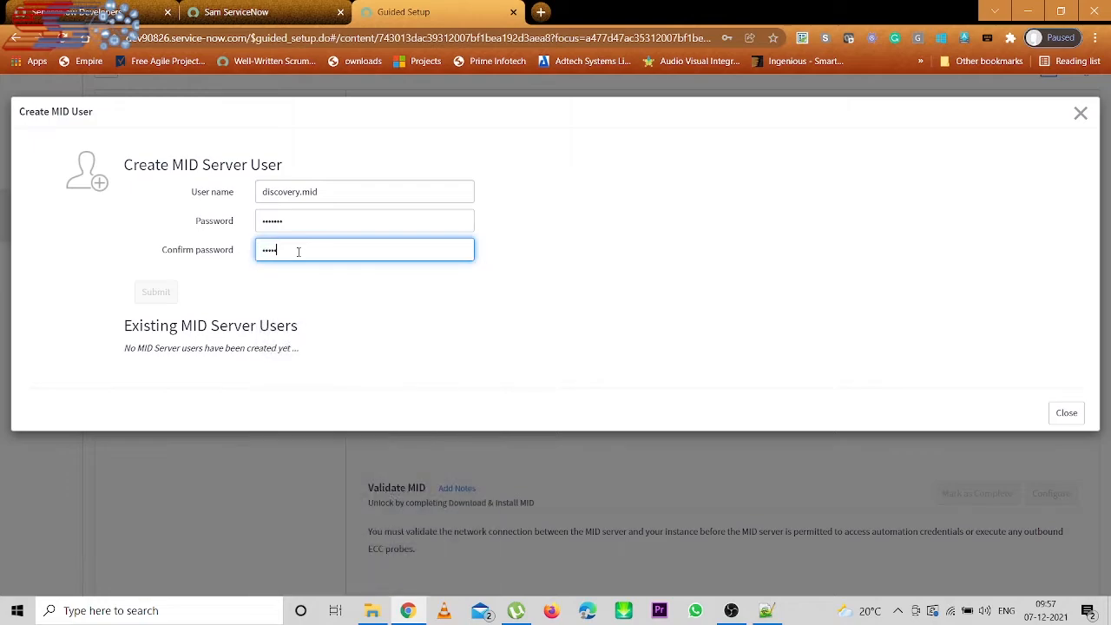
click(344, 296)
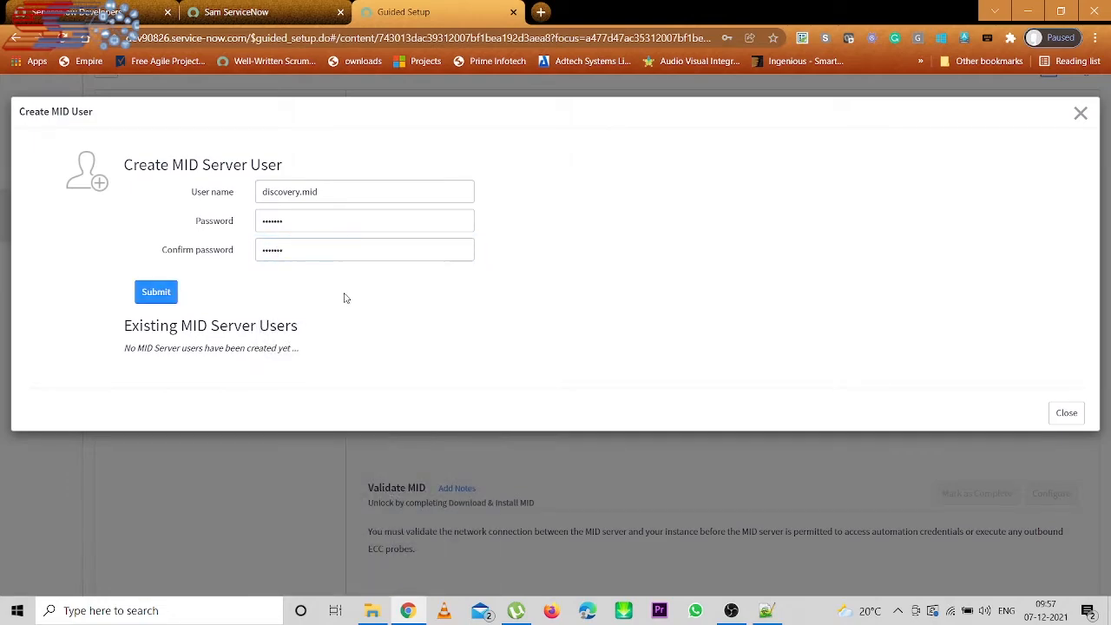
click(153, 292)
click(150, 293)
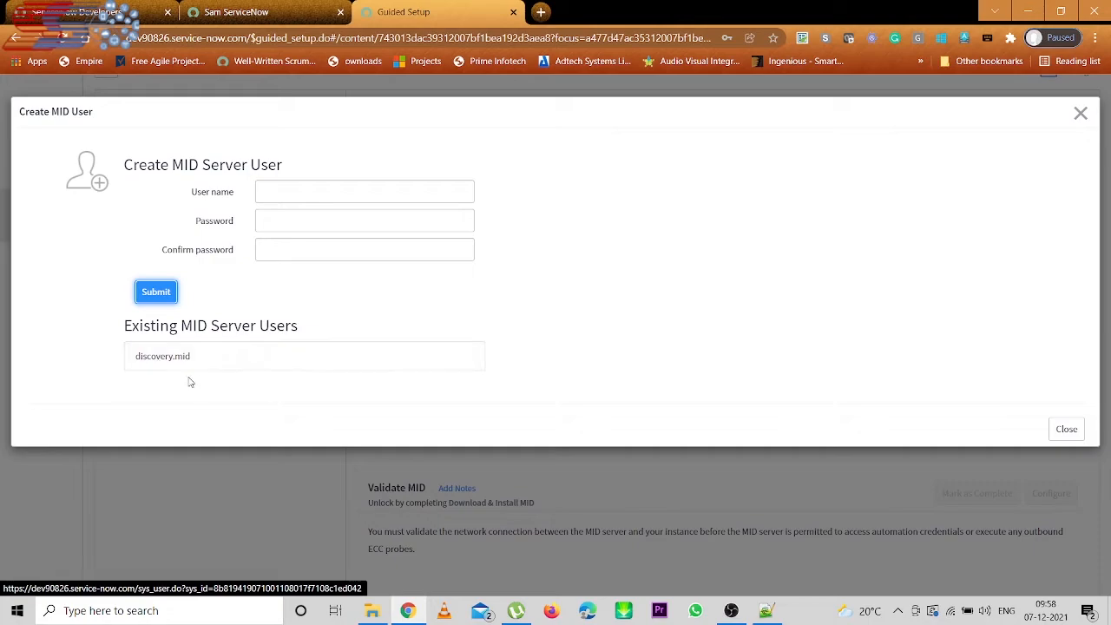
middle_click(170, 363)
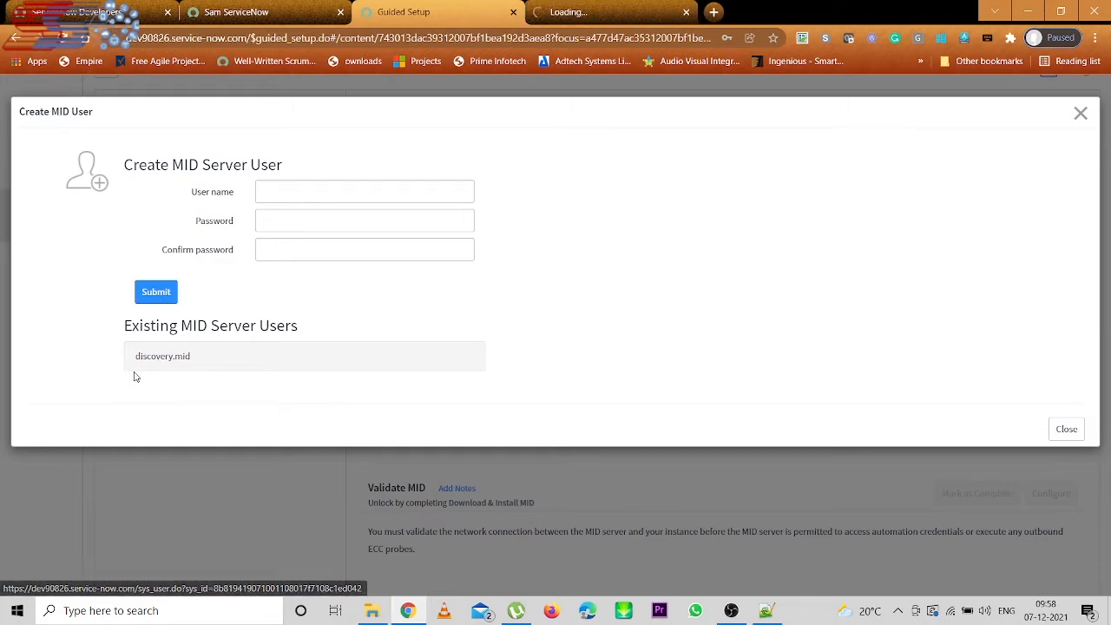
- Show the discovery.mid user's Roles (8) list and open its Edit Members editor for mid_server
click(594, 7)
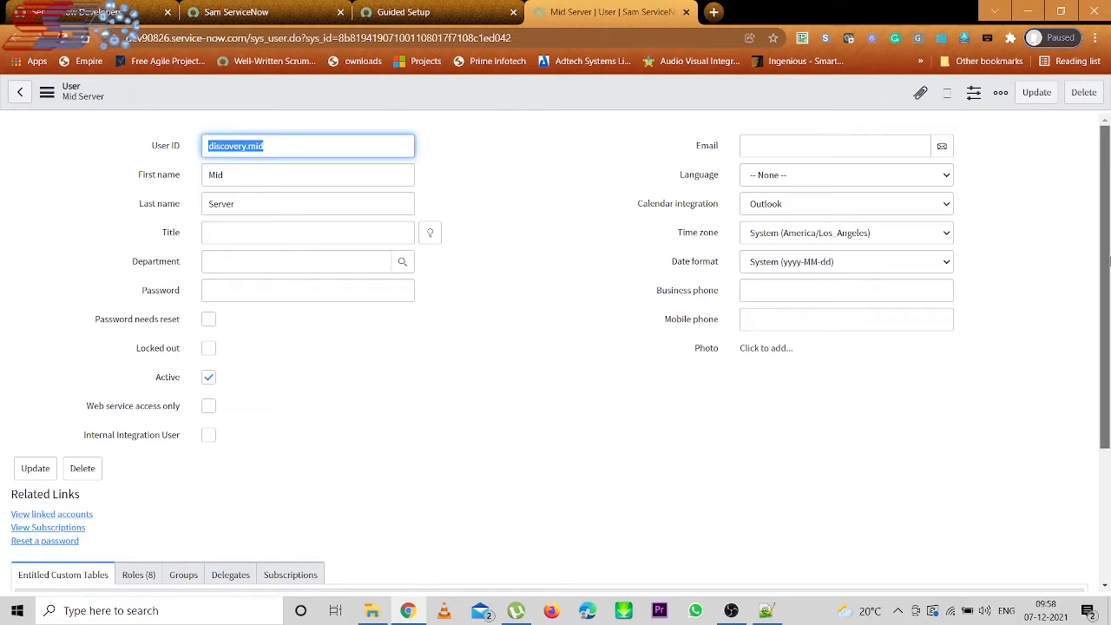
scroll(1108, 293, down, 1)
scroll(1109, 293, down, 3)
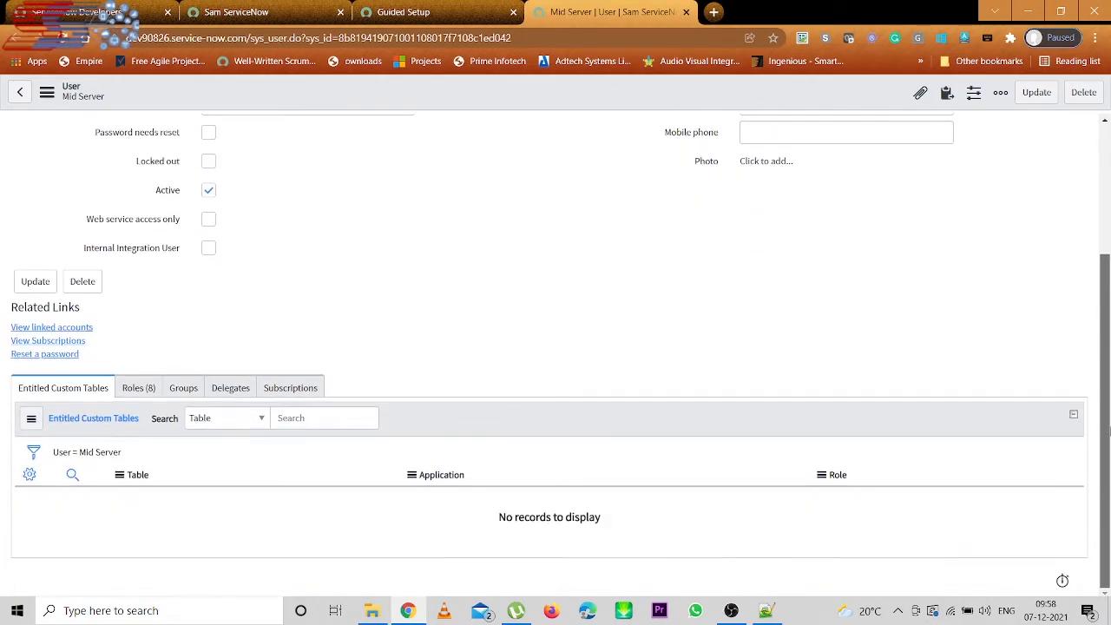
click(136, 392)
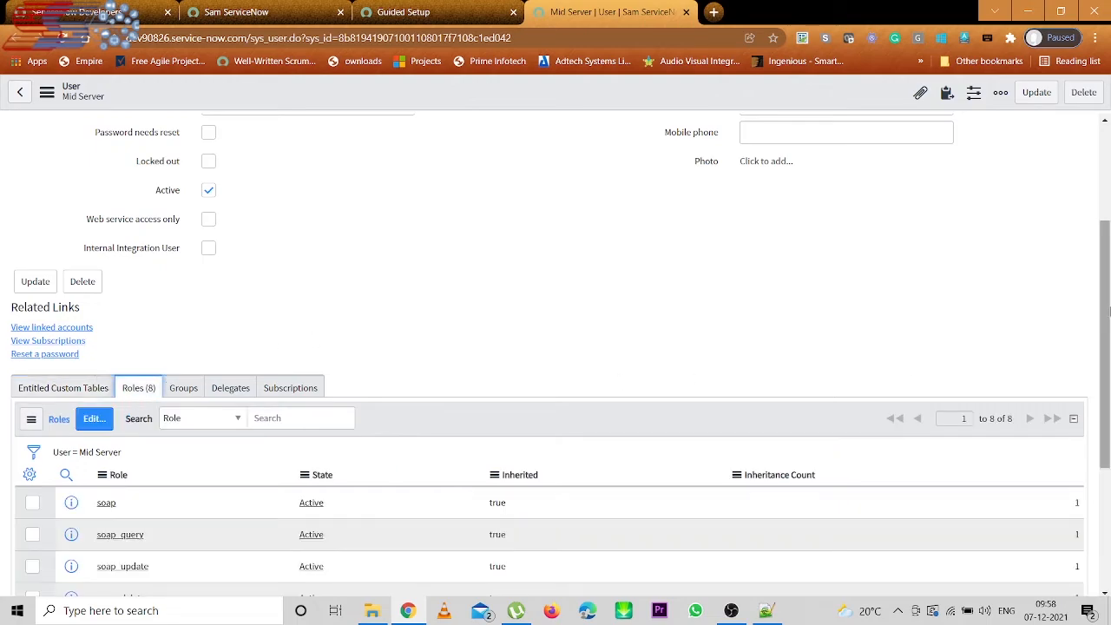
scroll(1108, 434, down, 3)
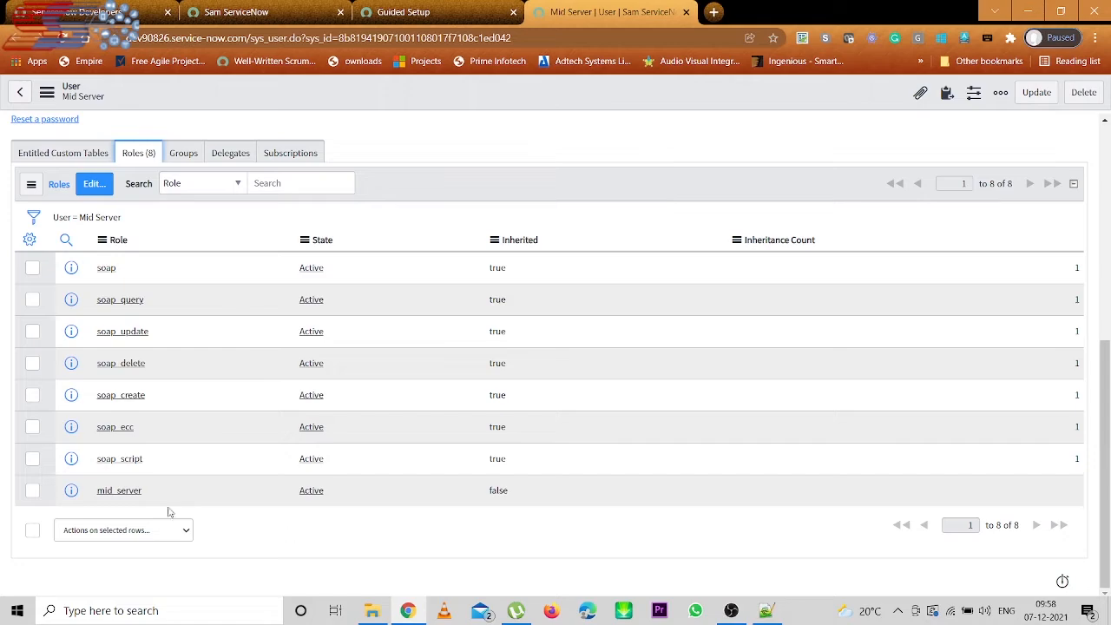
click(94, 183)
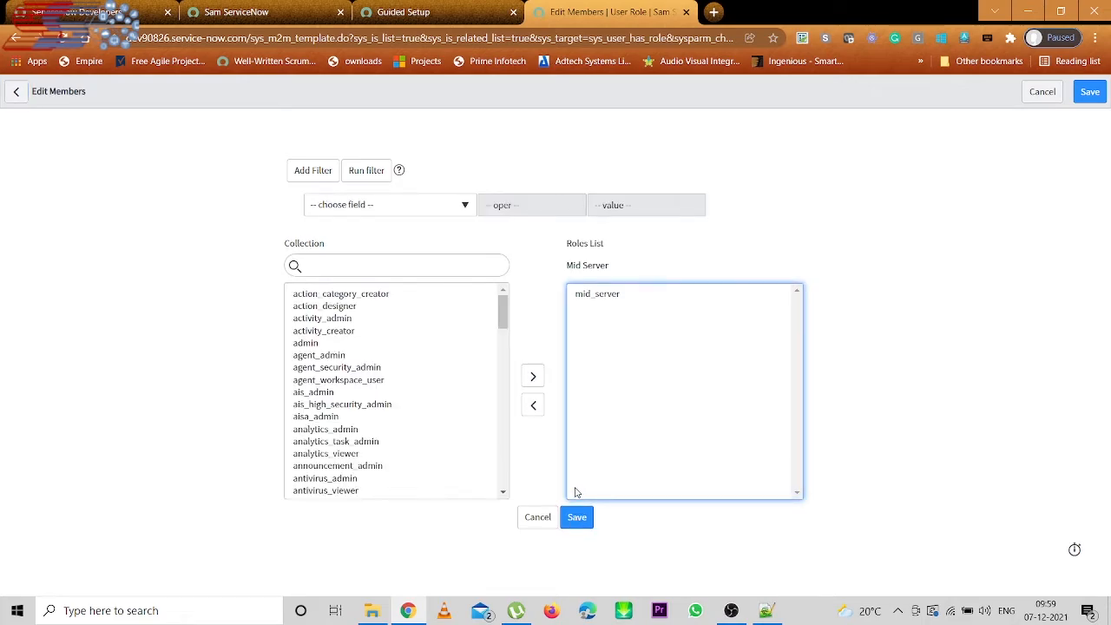
- Save the discovery.mid user's mid_server role membership and return to config.xml in Notepad++
click(576, 518)
click(579, 521)
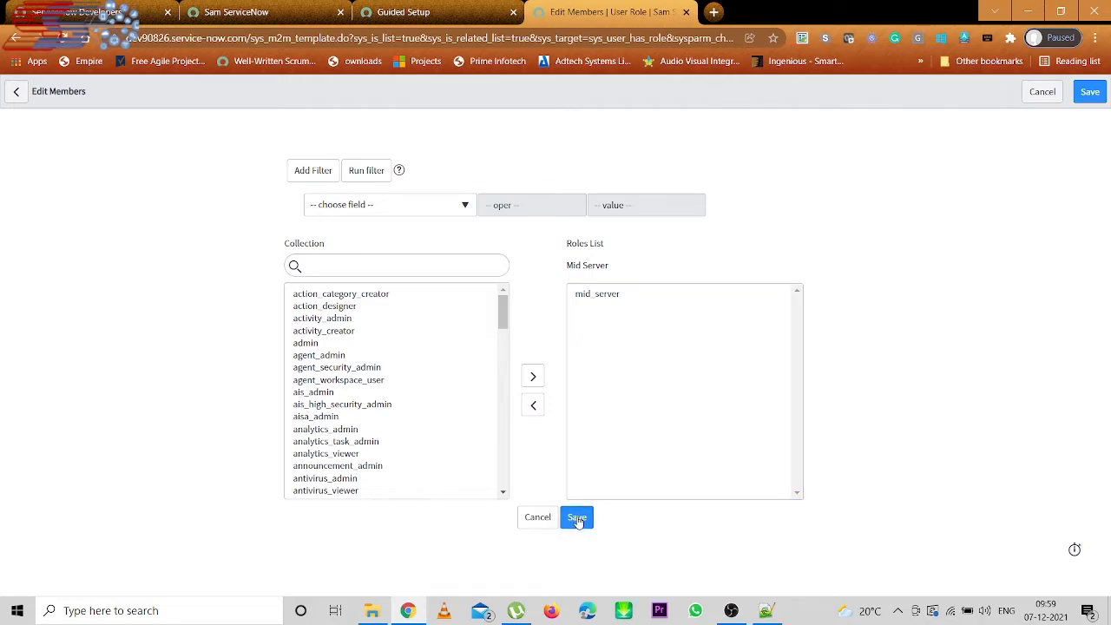
click(579, 521)
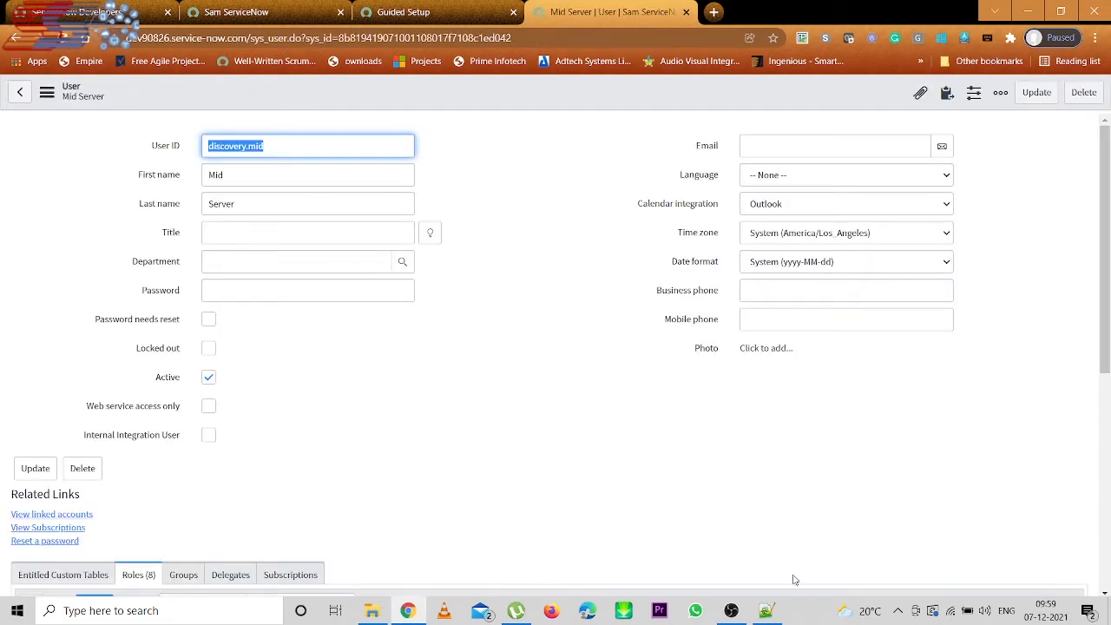
click(766, 611)
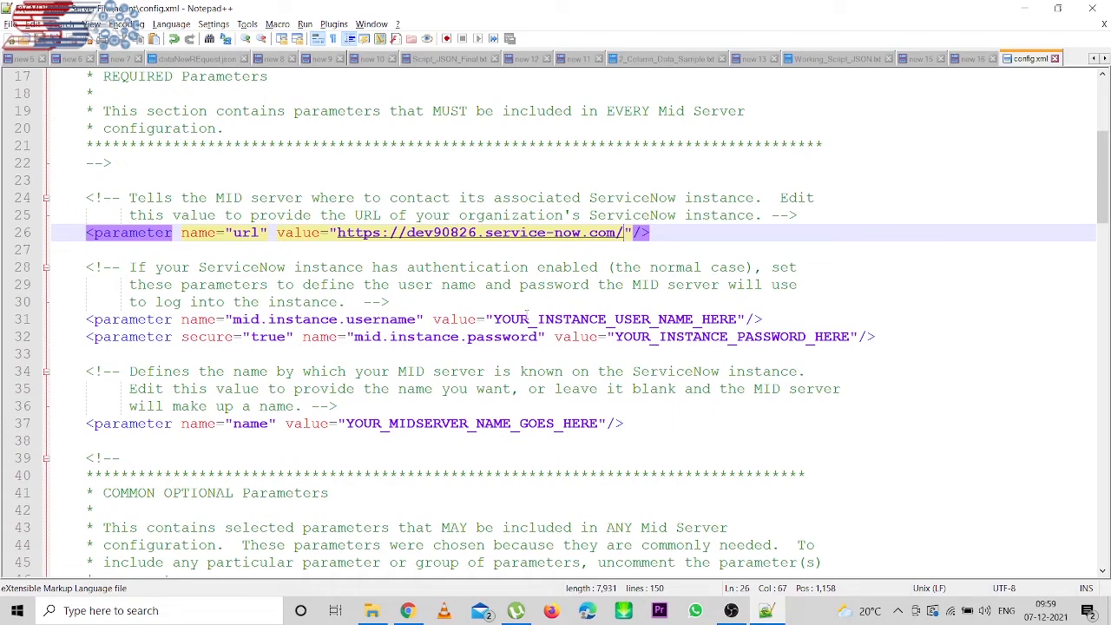
- Replace the placeholder user name on line 31 of config.xml with discovery.mid
drag(493, 319, 739, 319)
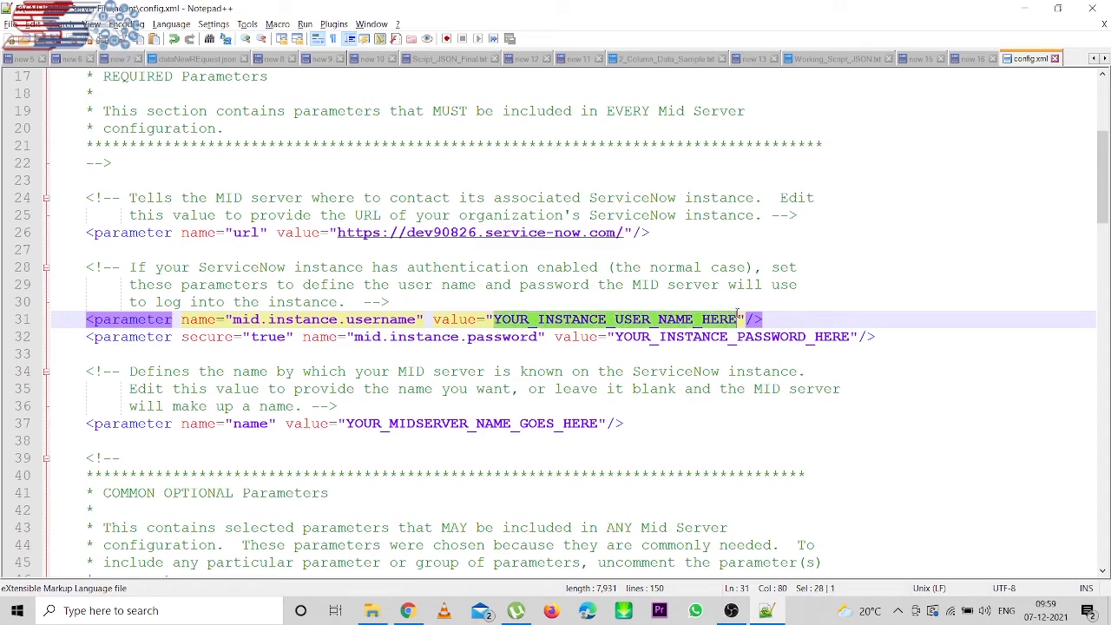
text(disve)
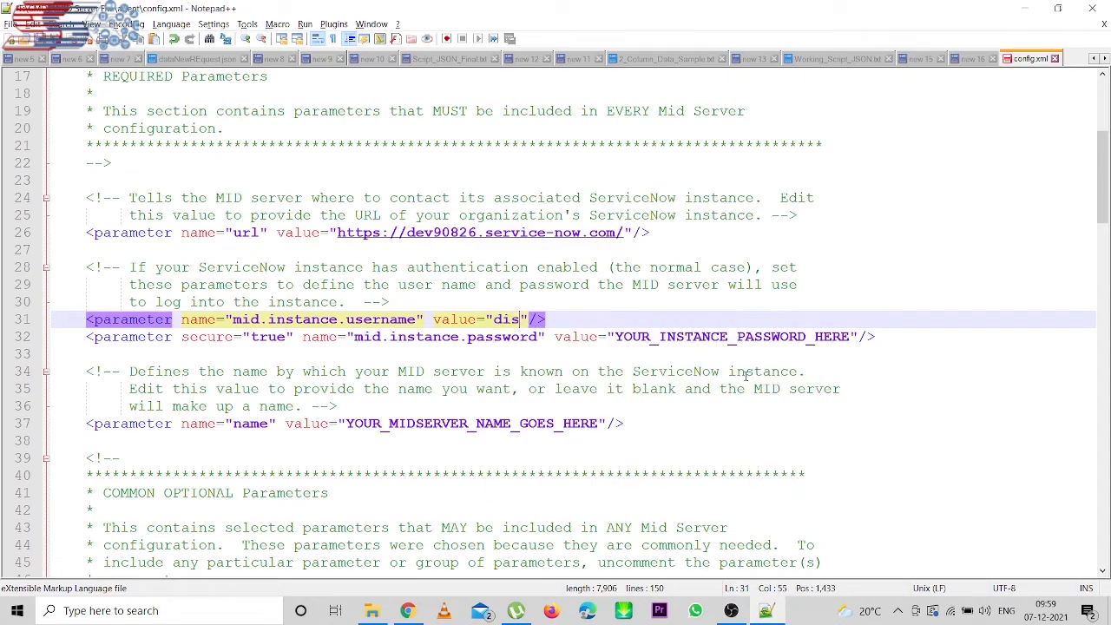
key(BackSpace)
key(BackSpace)
text(covery.mid)
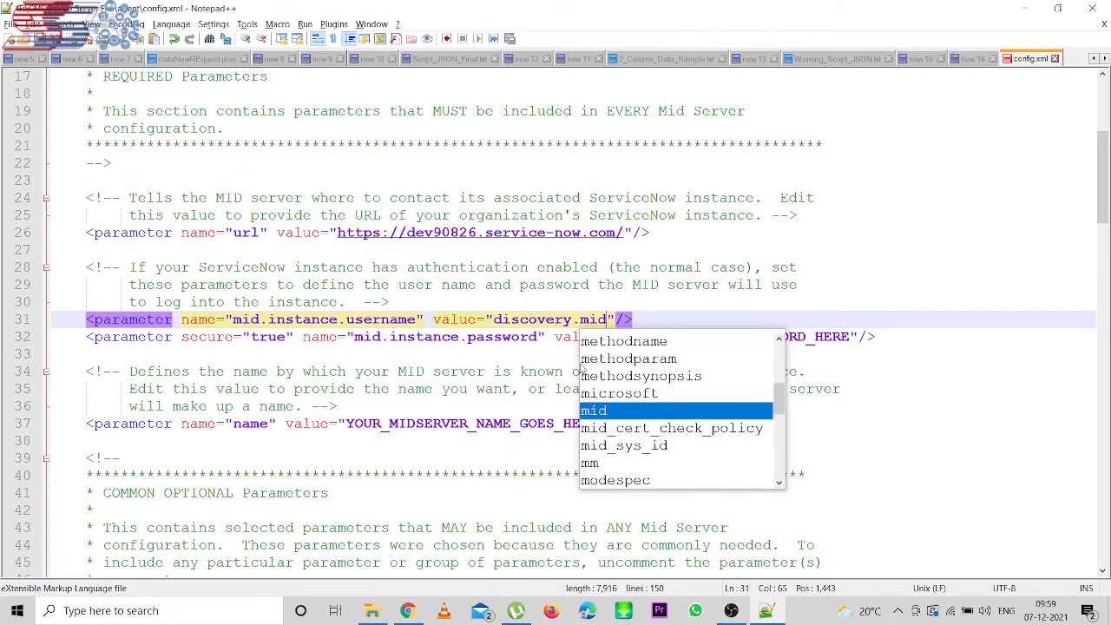
- Replace the password placeholder on line 32 with the MID user's password
click(474, 337)
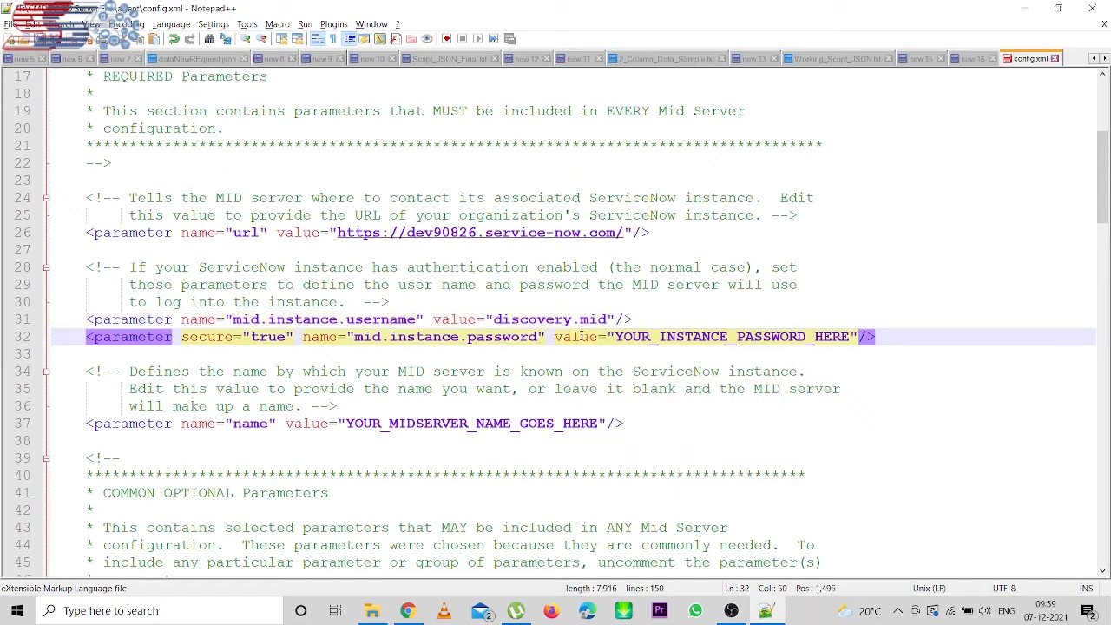
click(613, 336)
drag(614, 337, 851, 338)
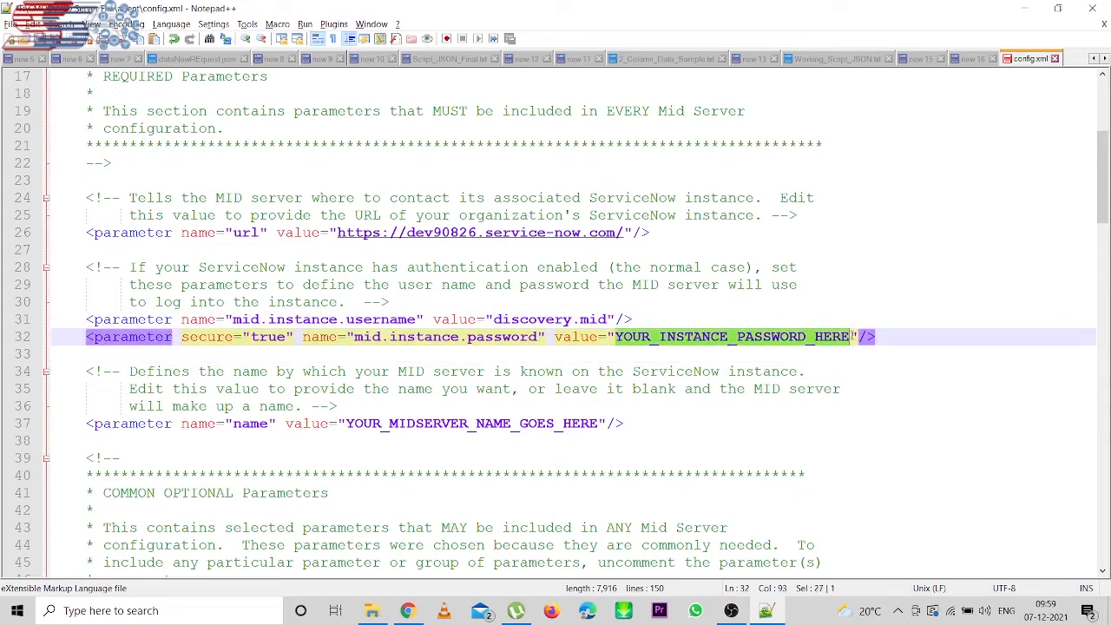
text(test)
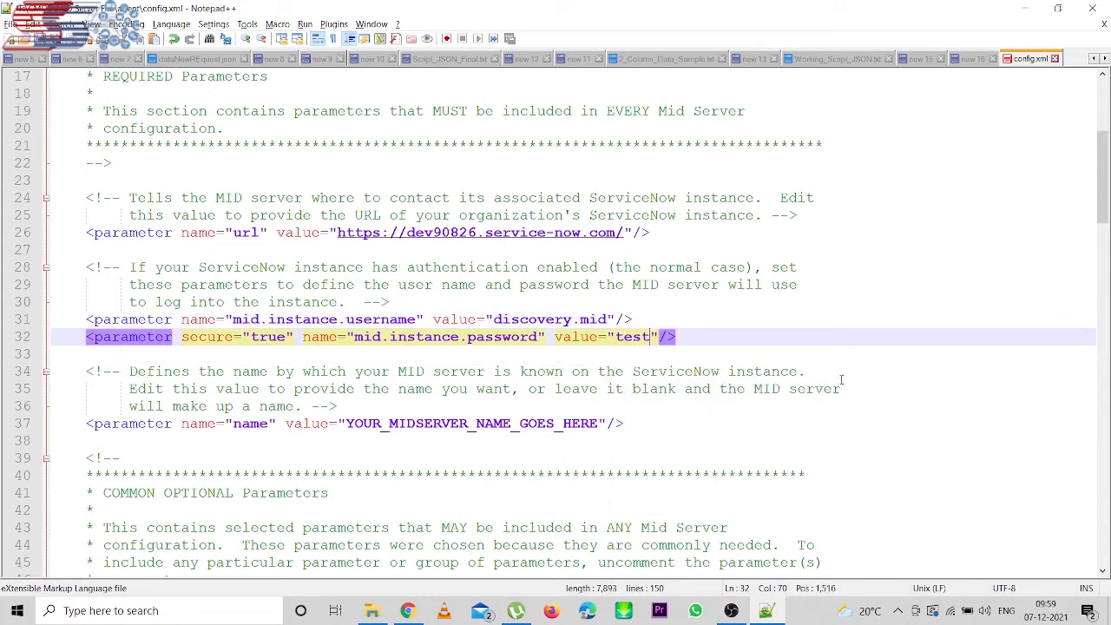
text(123)
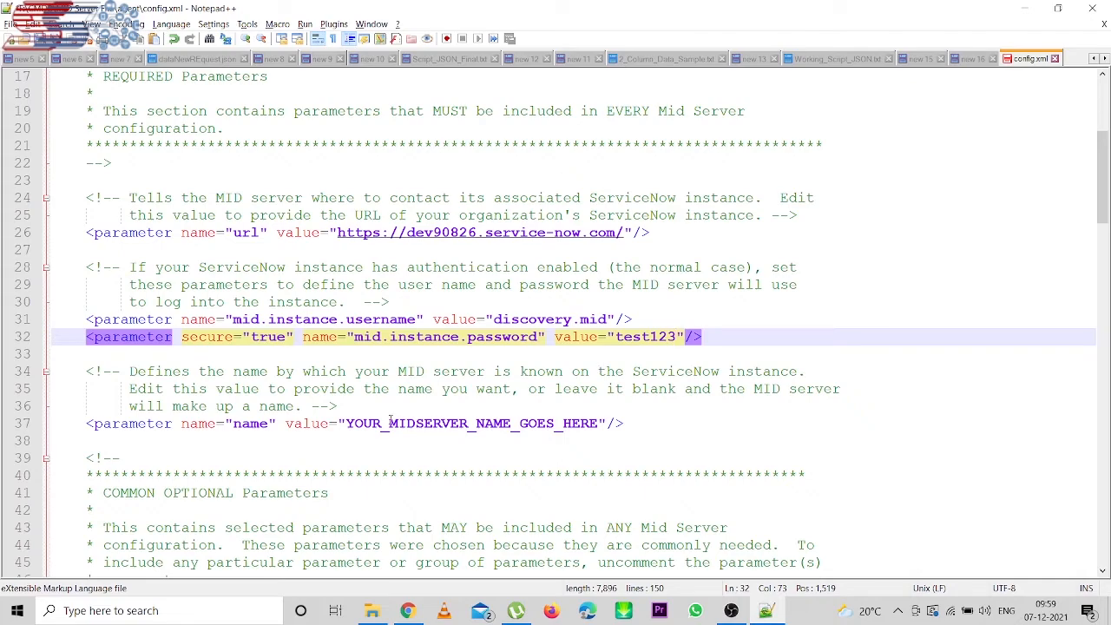
- Change the MID server name on line 37 to 'SamServiceNow Discovery MID', fixing typos
click(415, 406)
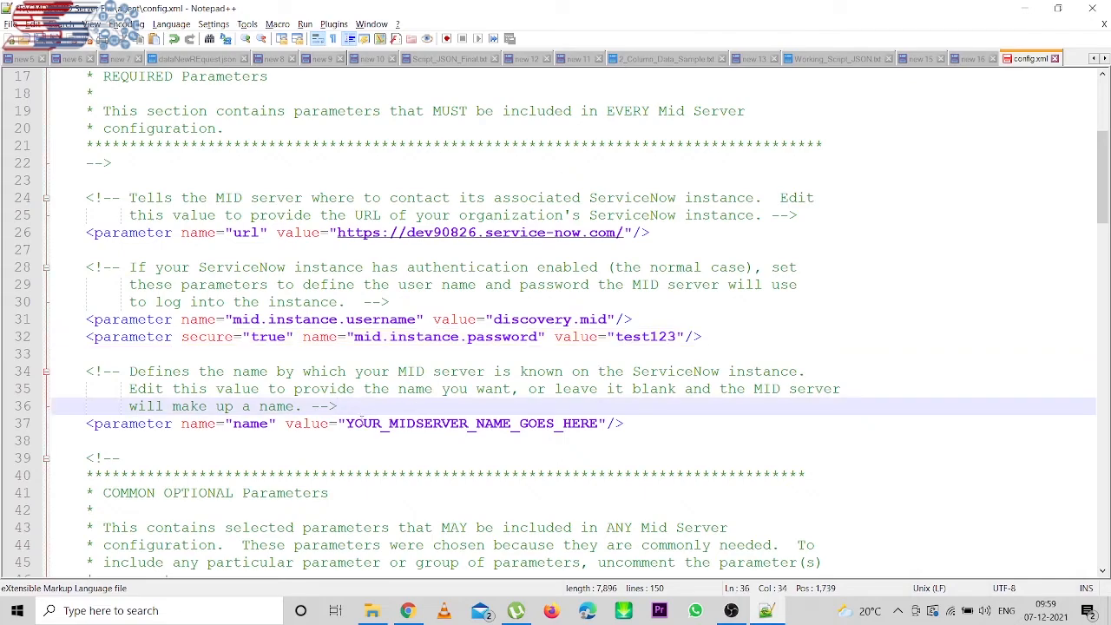
click(351, 423)
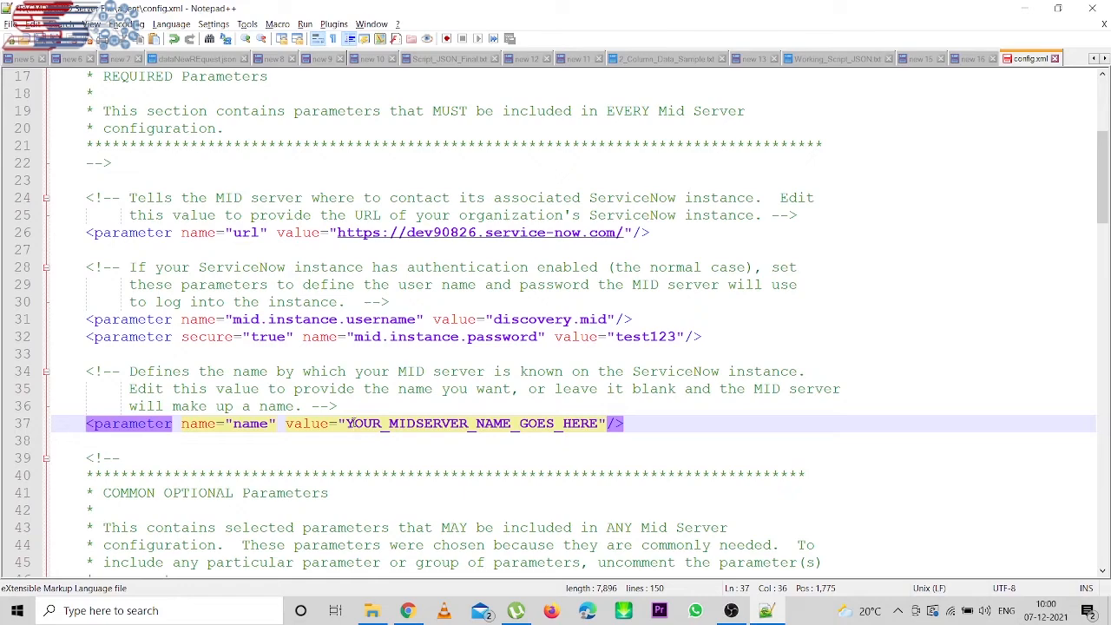
drag(345, 423, 601, 423)
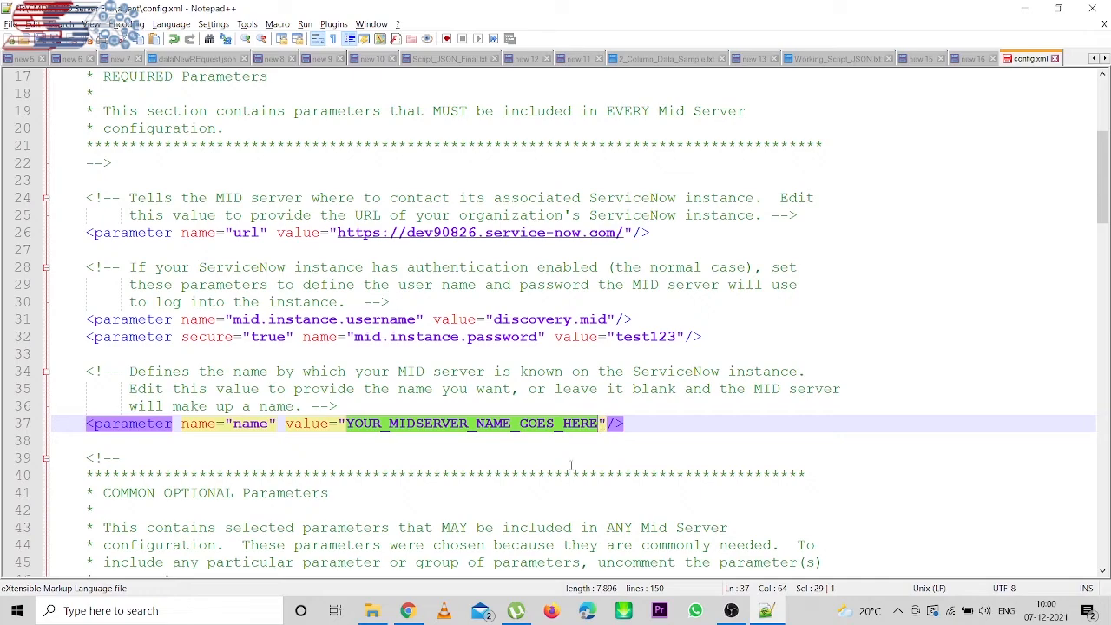
text(SamS)
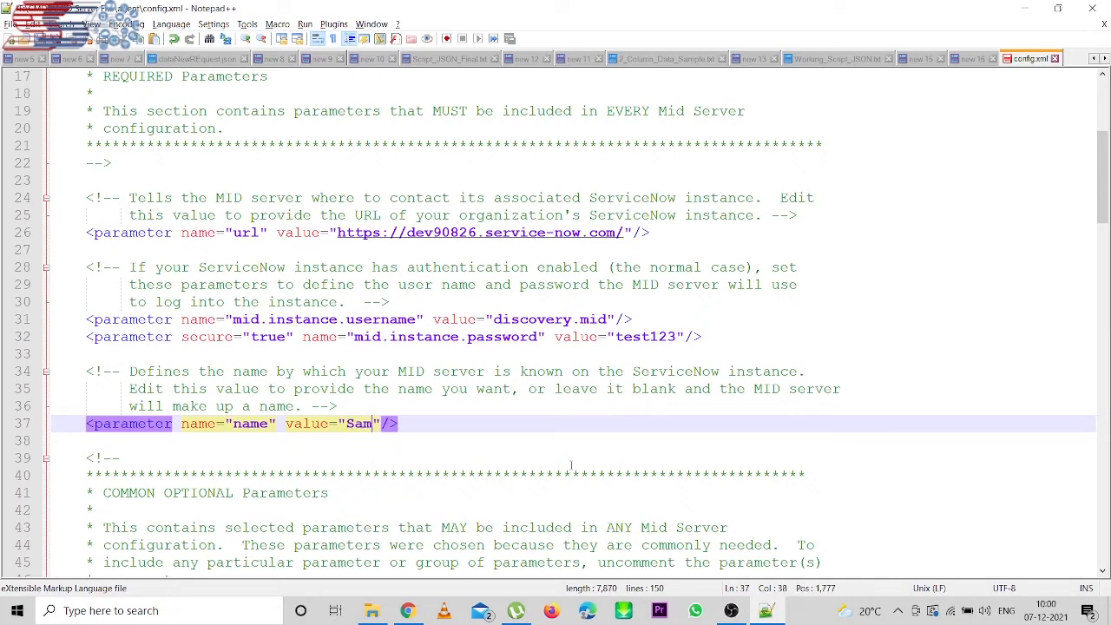
text(er)
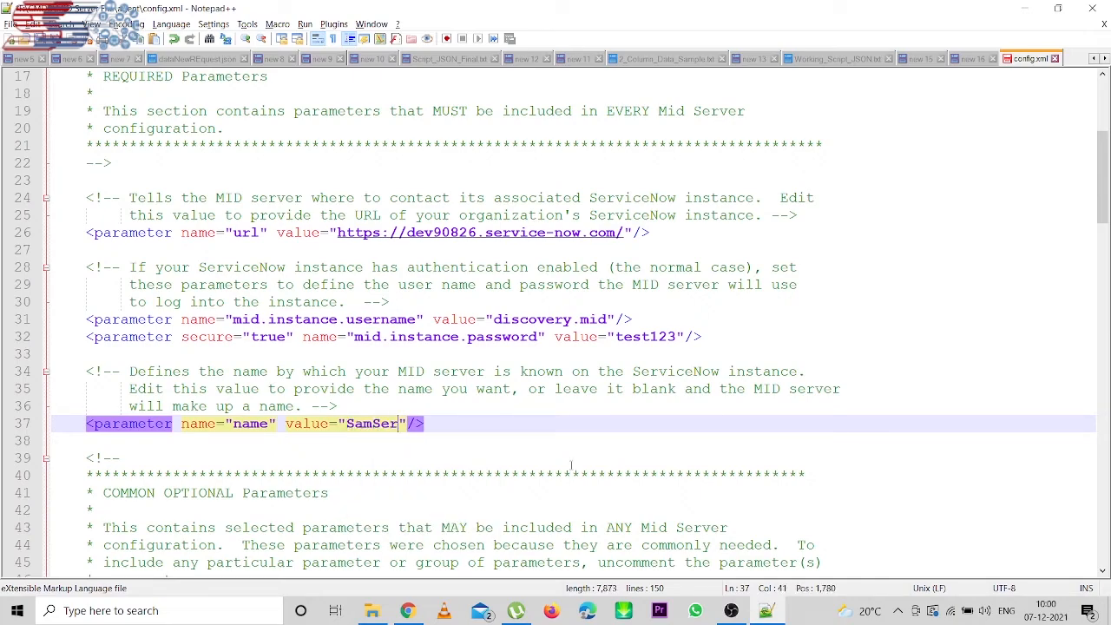
text(viceM)
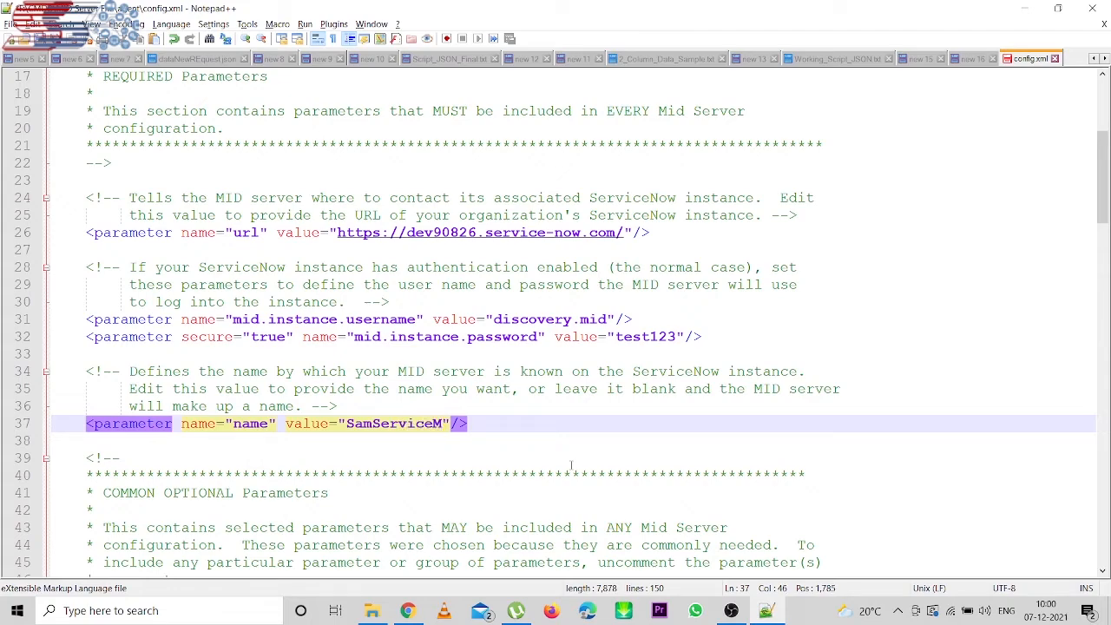
key(BackSpace)
text(Now)
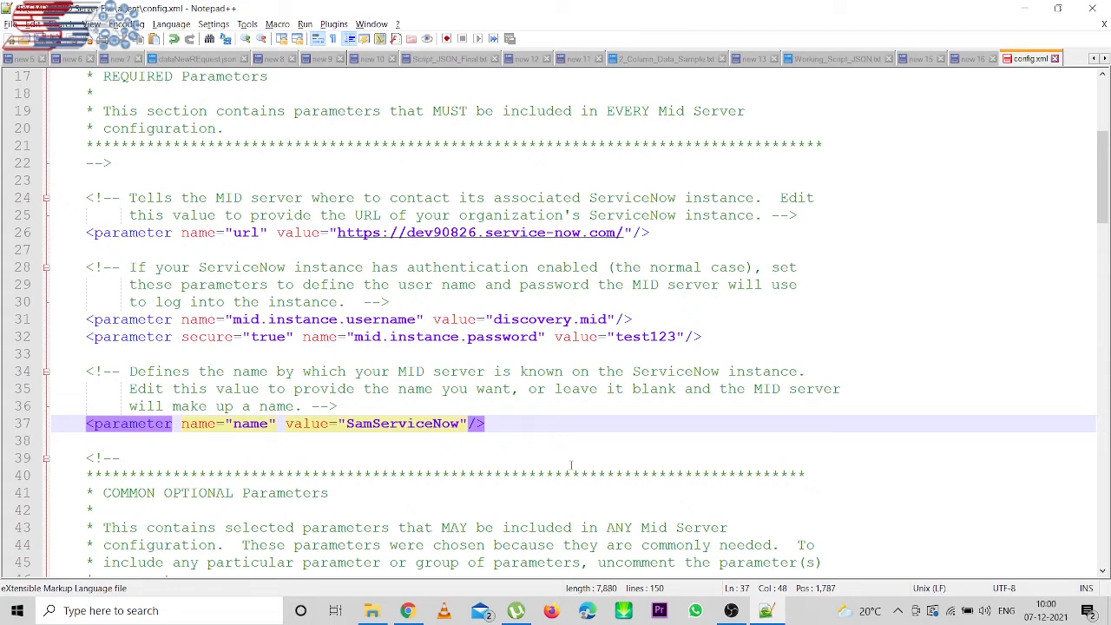
text(De)
key(BackSpace)
text(isco)
text(very )
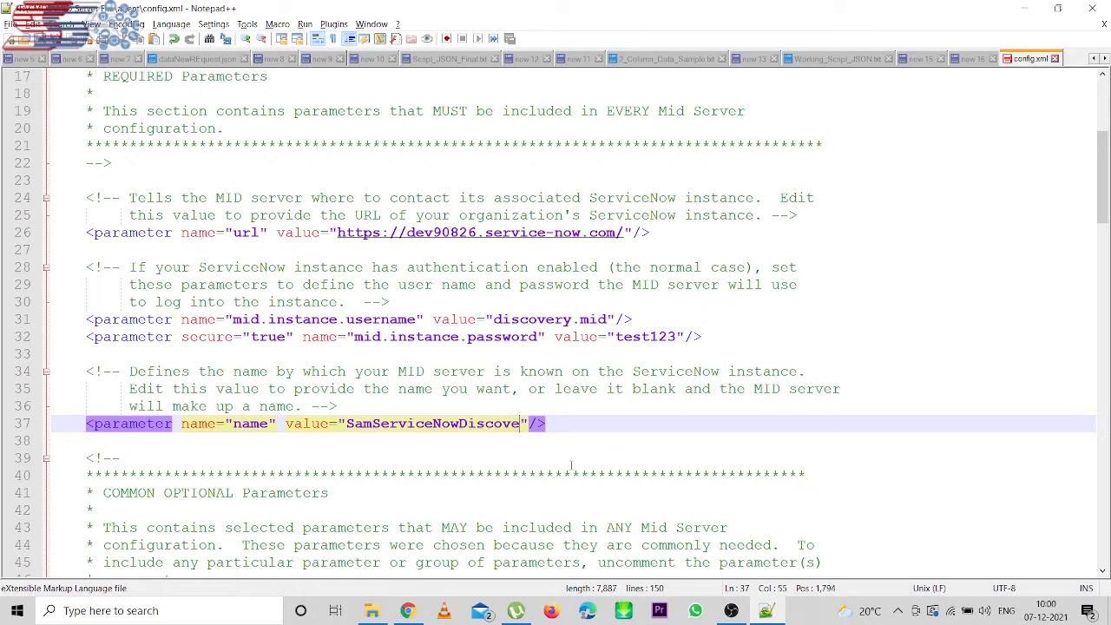
text(MID)
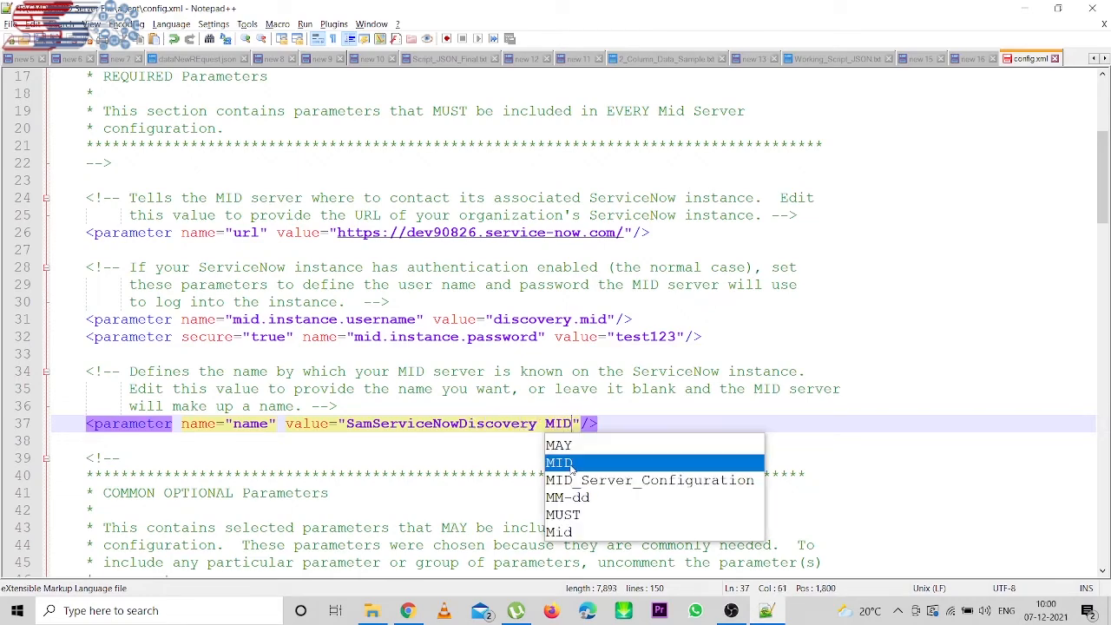
key(Escape)
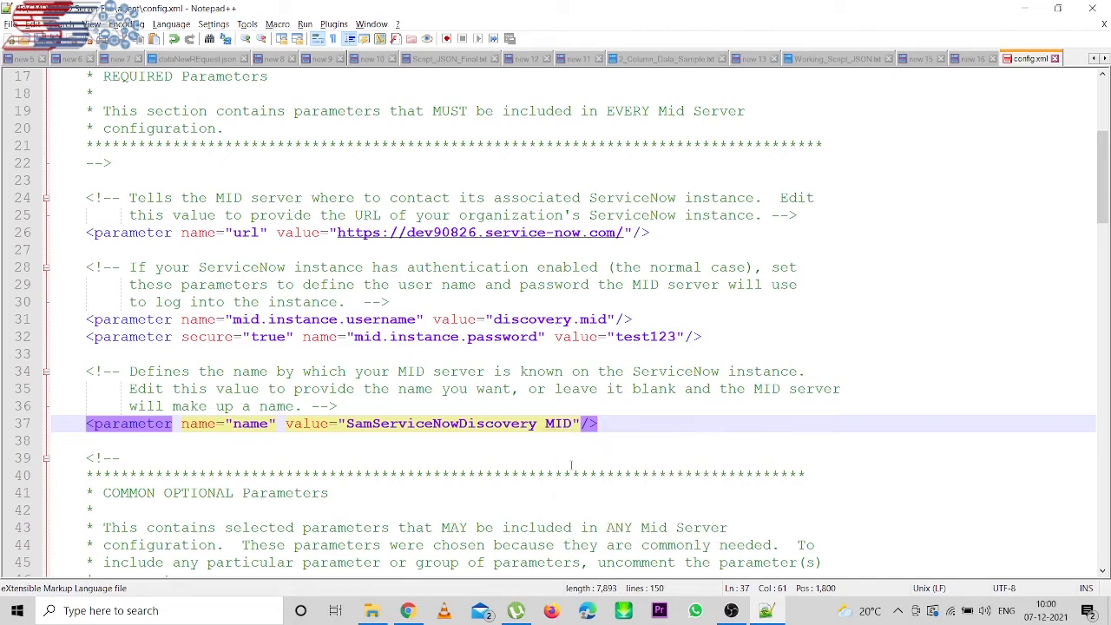
key(Left)
key(Left)
key(Left)
key(Left)
key(Left)
key(Left)
key(Left)
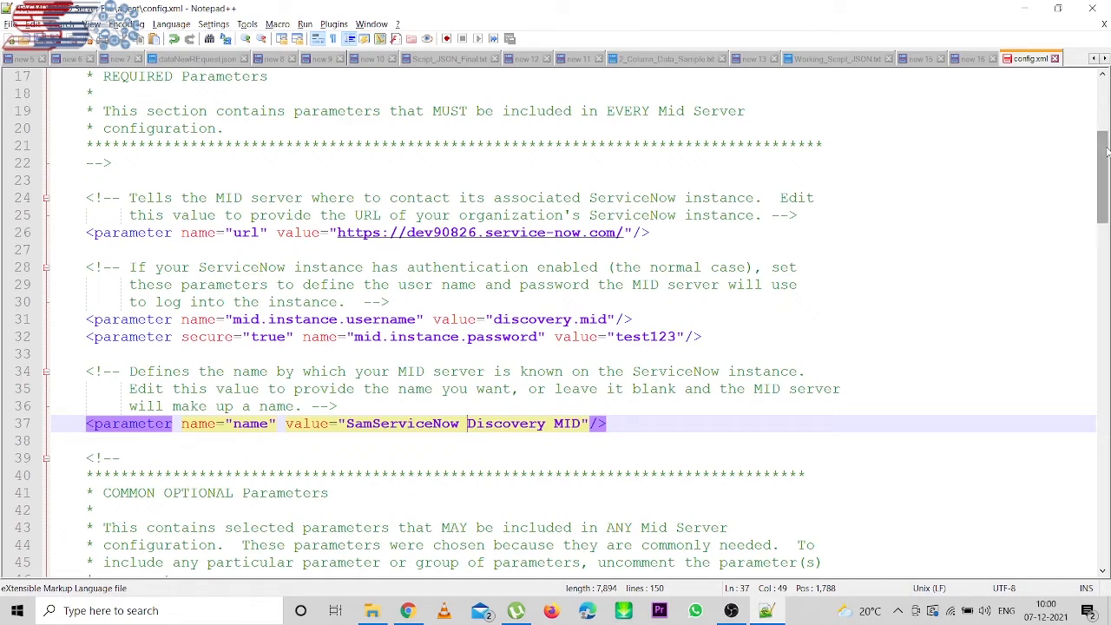
- Scroll through the rest of config.xml to the end, then close Notepad++
scroll(1107, 149, down, 3)
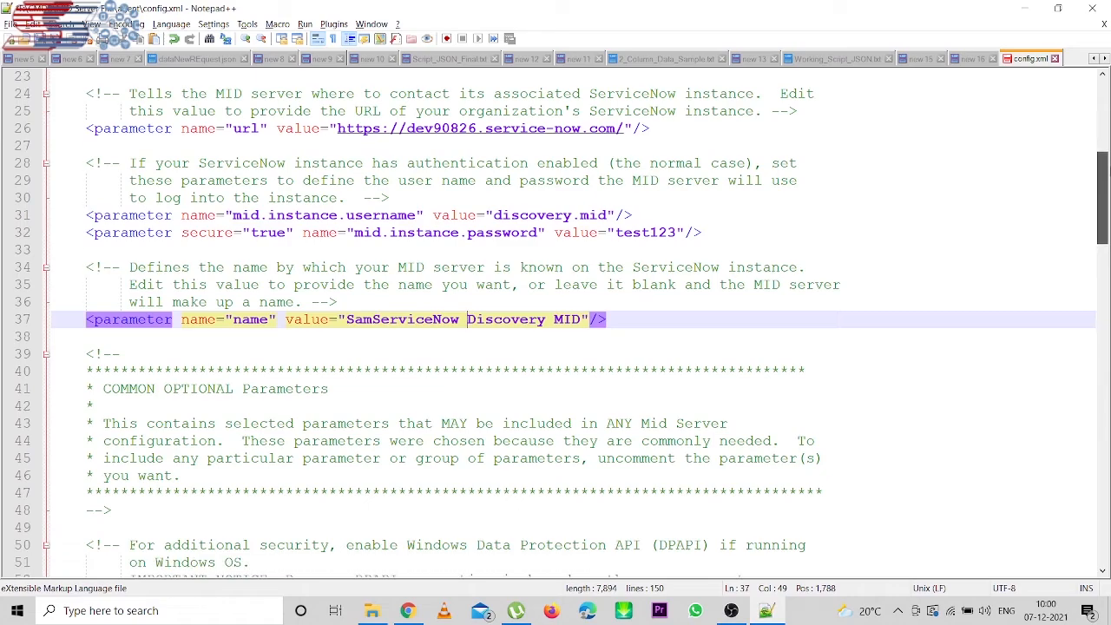
scroll(1105, 208, down, 2)
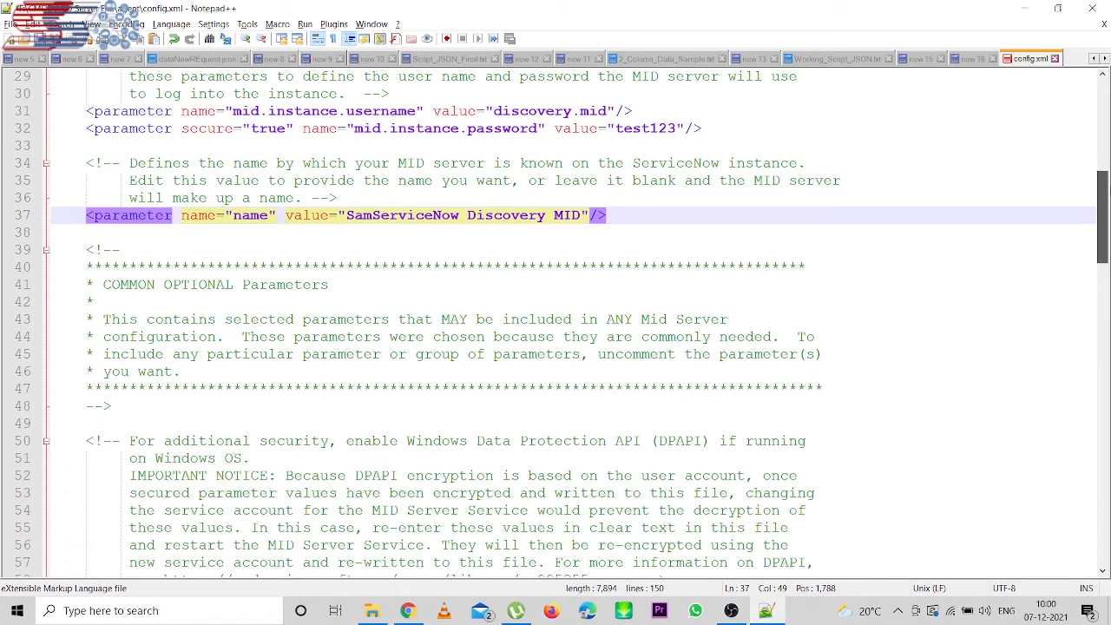
scroll(1105, 209, down, 1)
scroll(562, 319, down, 2)
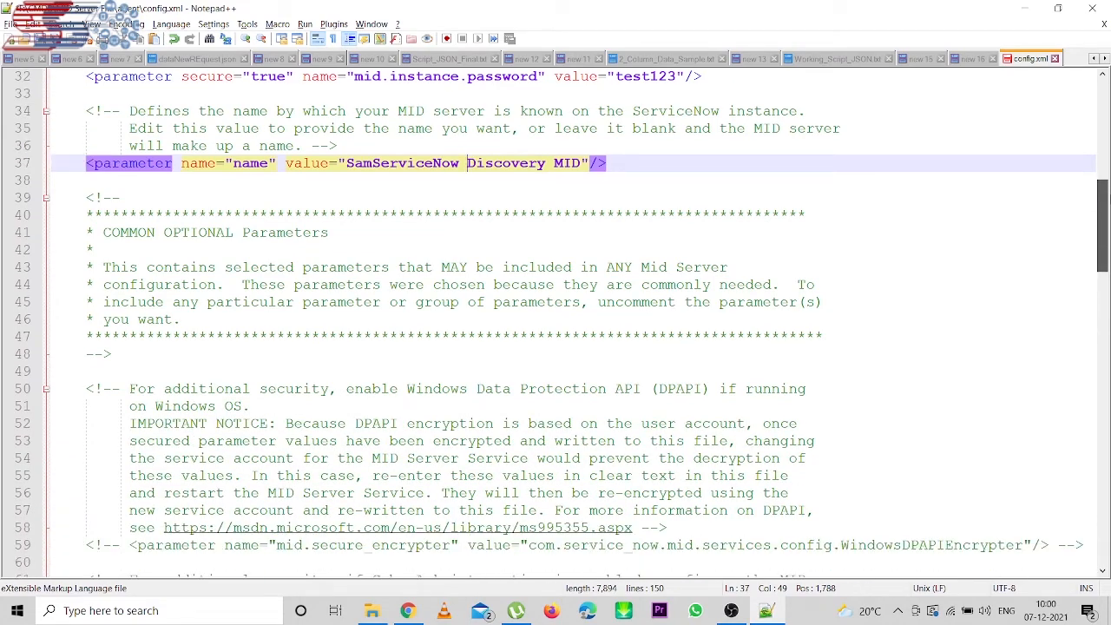
scroll(563, 320, down, 5)
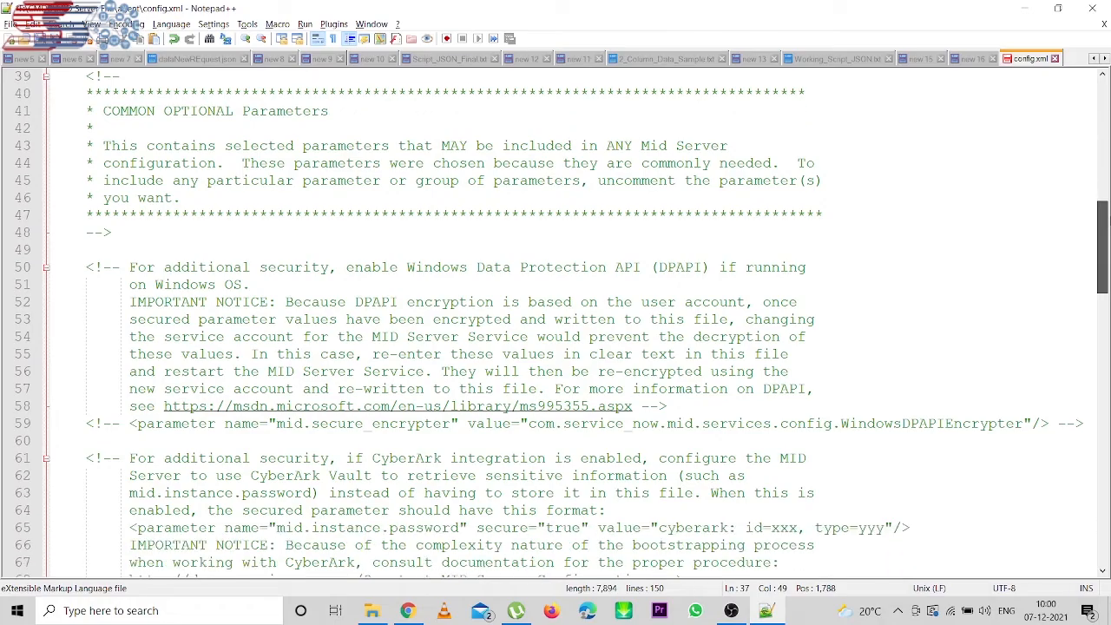
scroll(563, 320, down, 10)
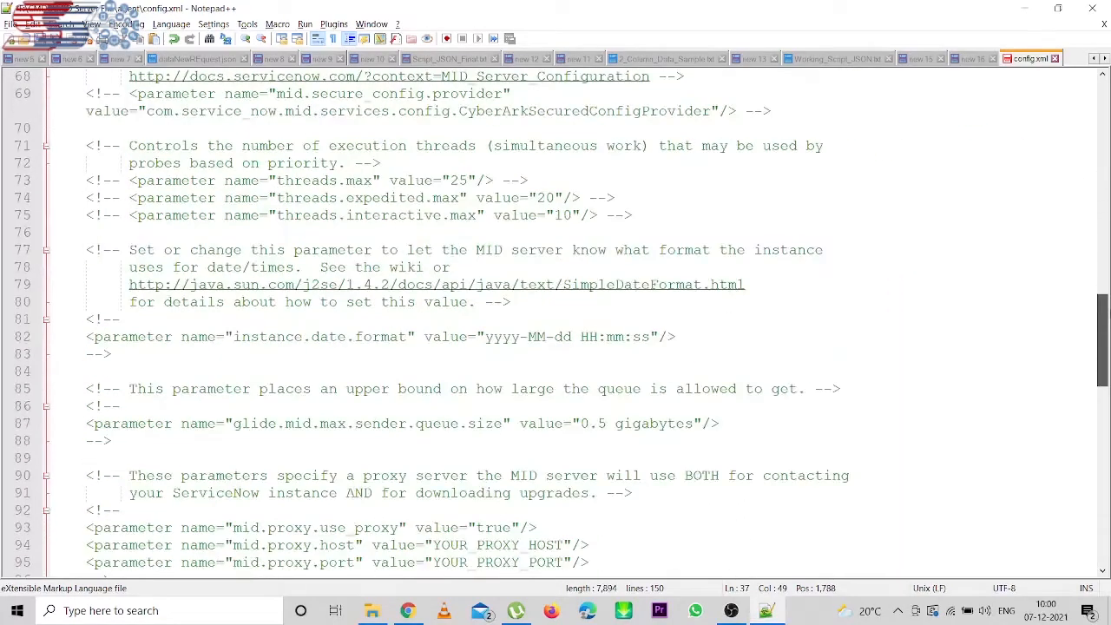
scroll(562, 320, down, 8)
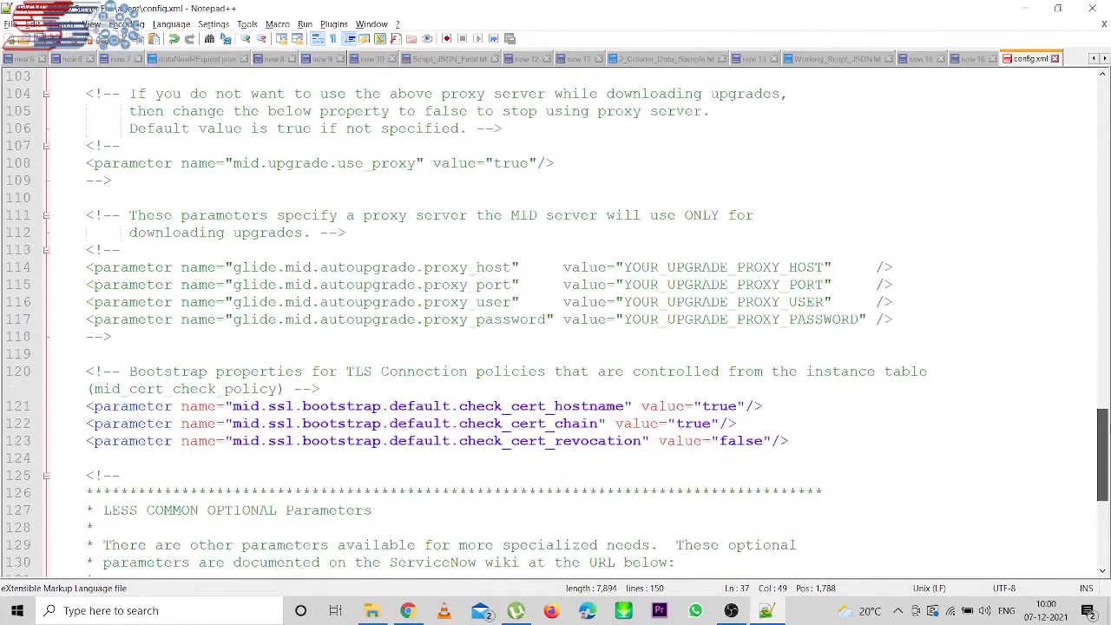
drag(1102, 433, 1103, 359)
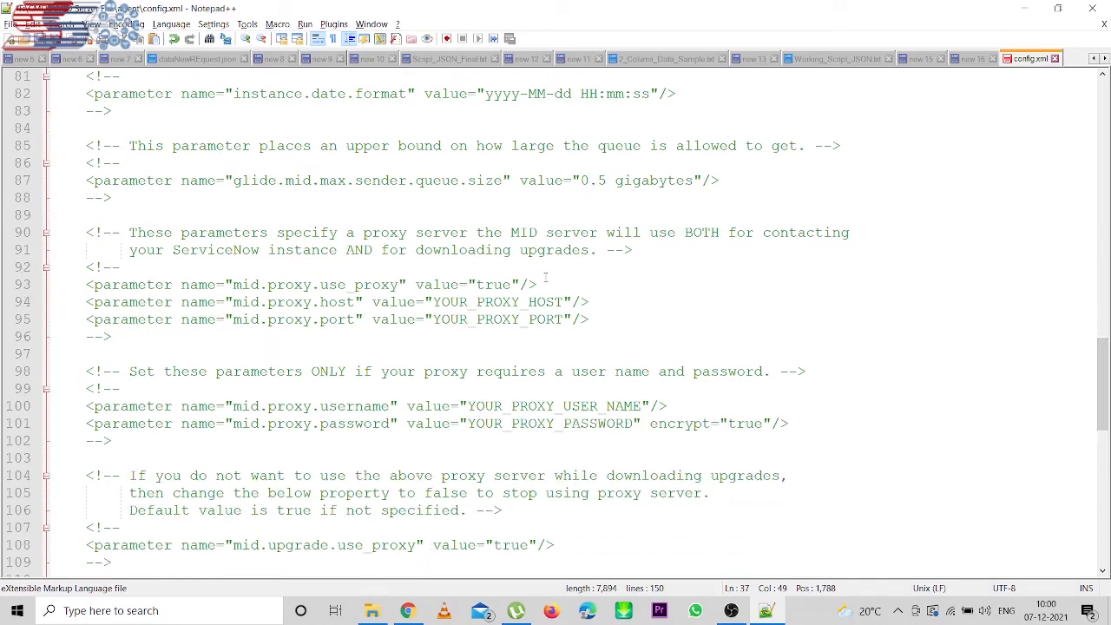
drag(1103, 359, 1102, 403)
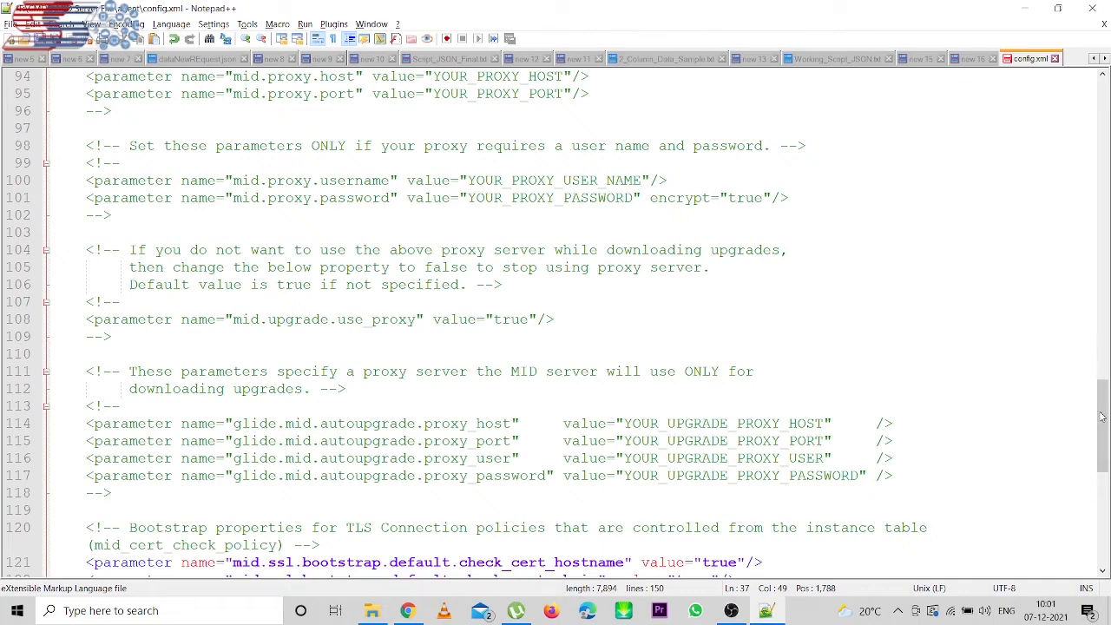
drag(1107, 420, 1108, 480)
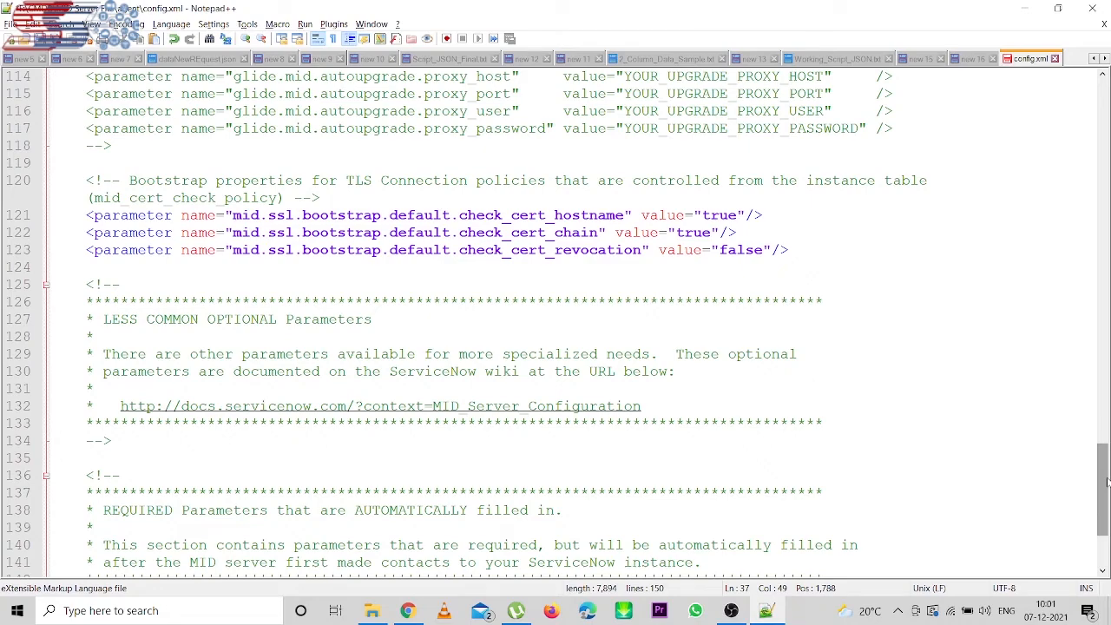
drag(1108, 482, 1108, 513)
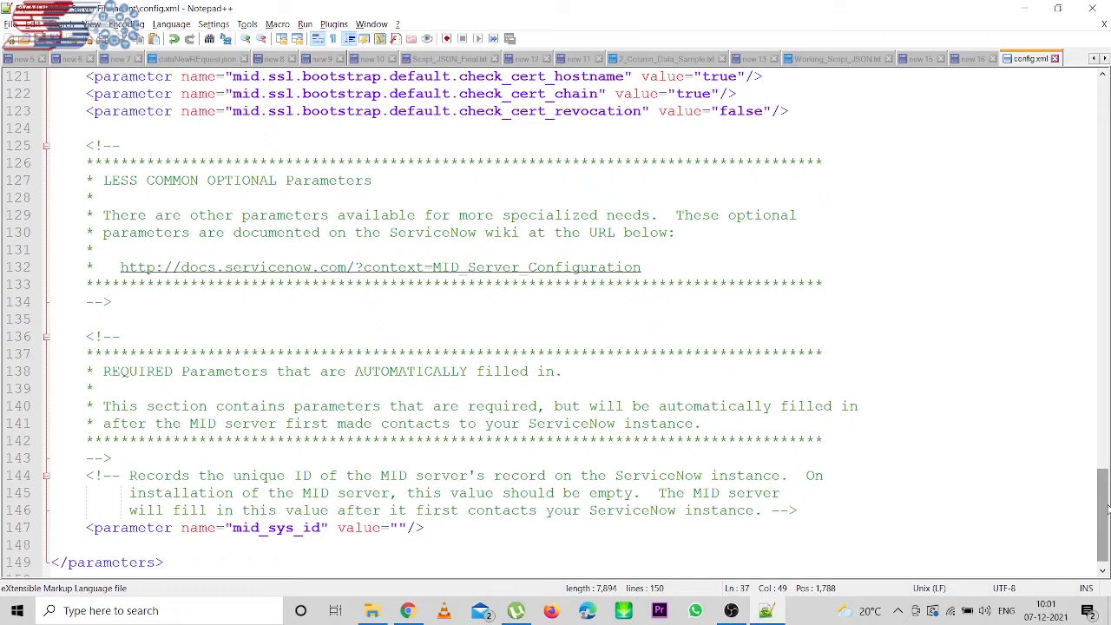
click(1092, 8)
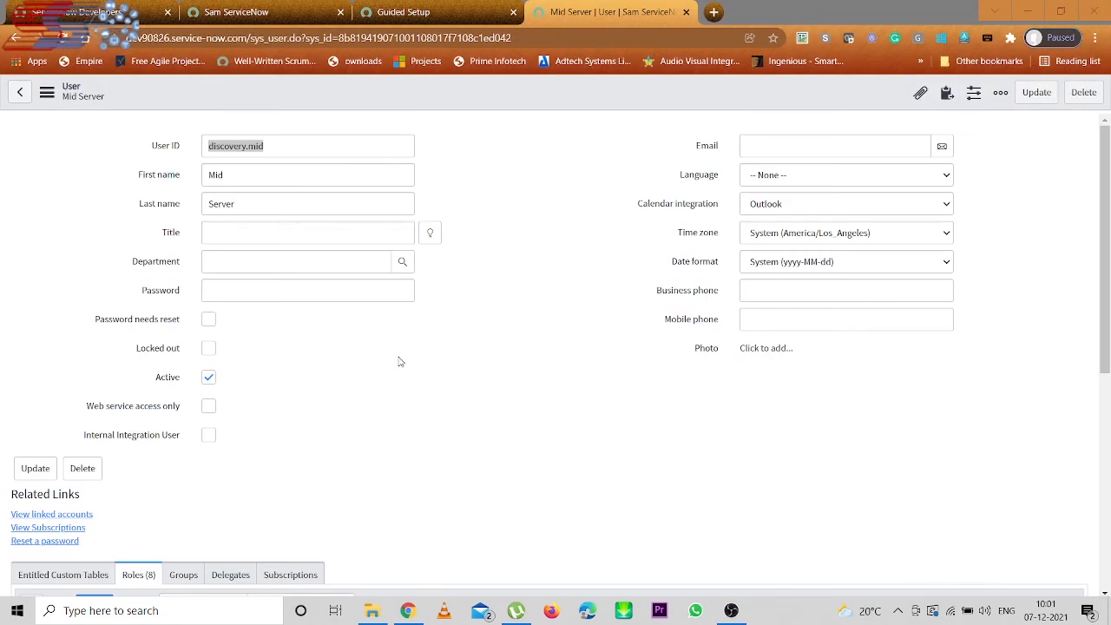
- Close the user record and mark Create MID User complete, bringing MID Server to 33%
click(686, 12)
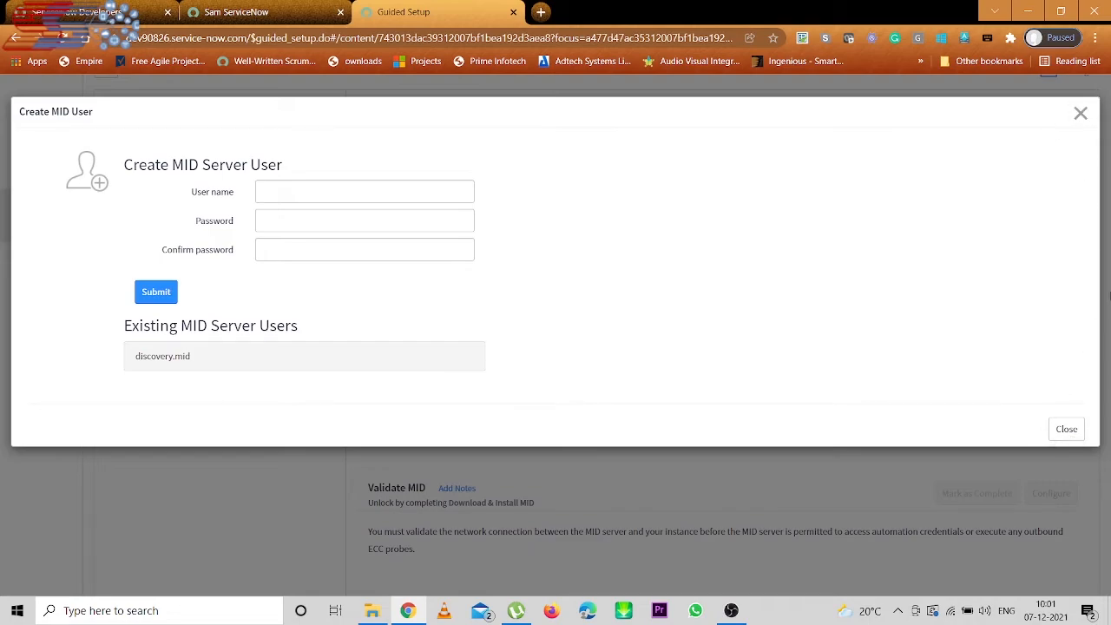
click(1068, 431)
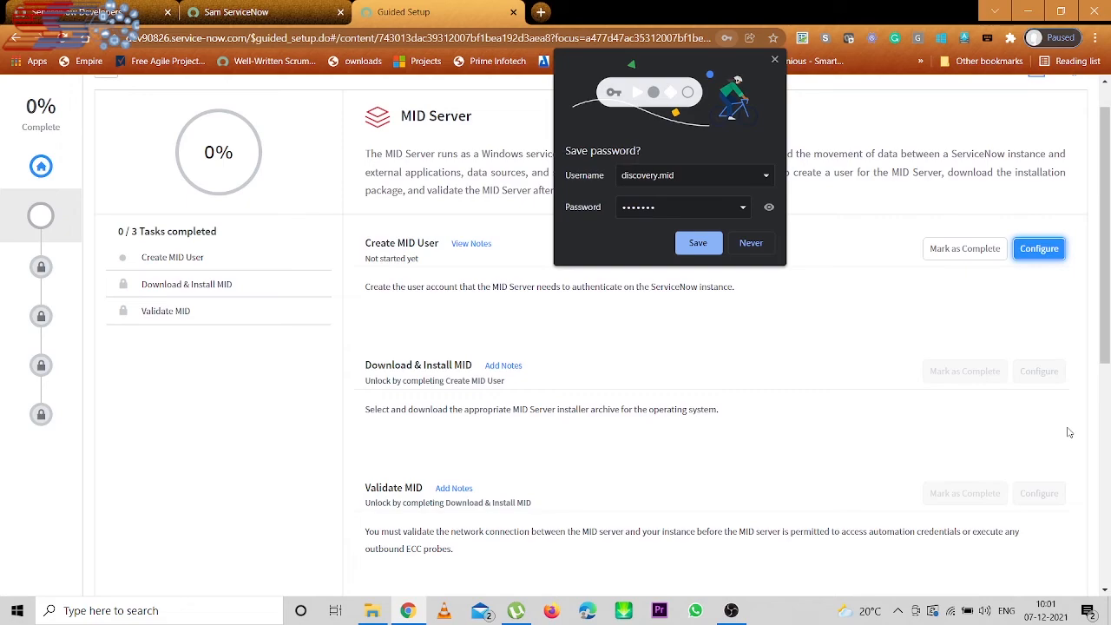
click(775, 61)
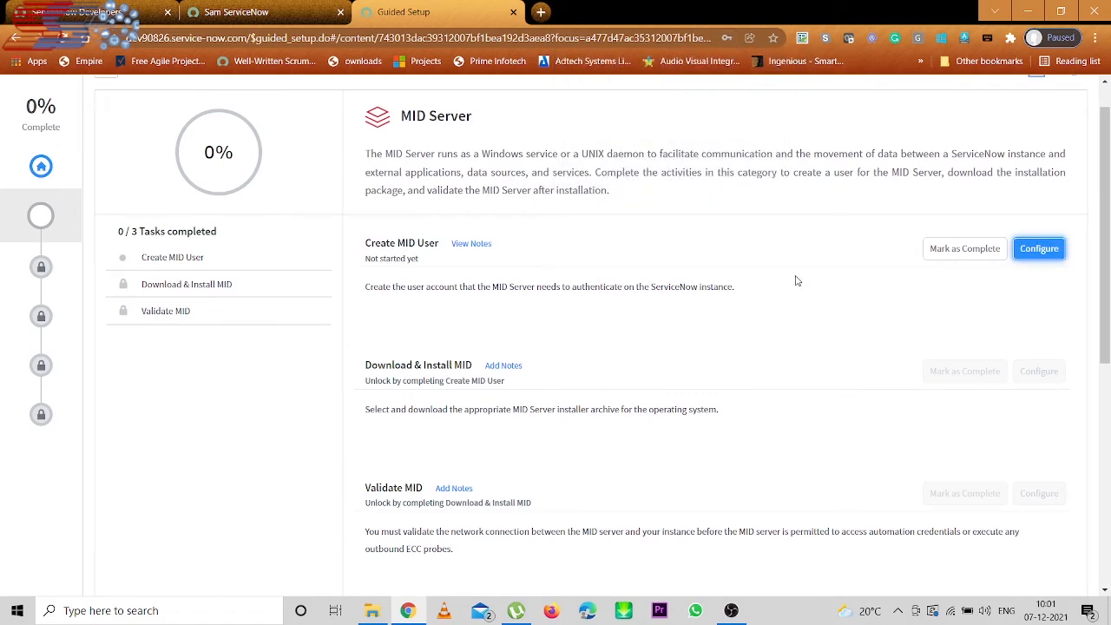
click(962, 250)
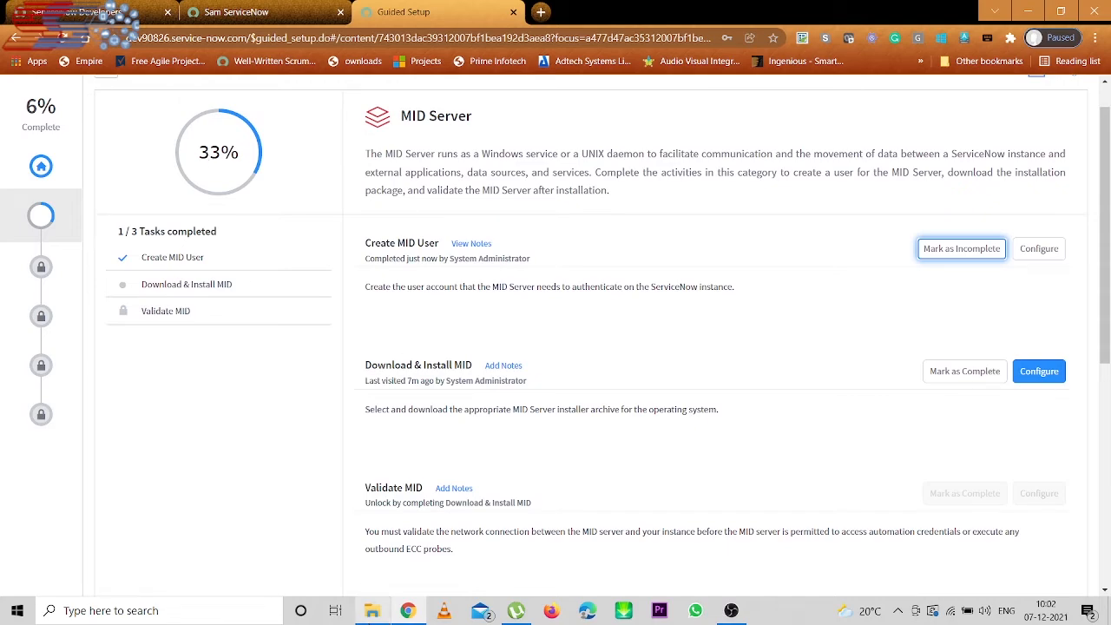
click(372, 610)
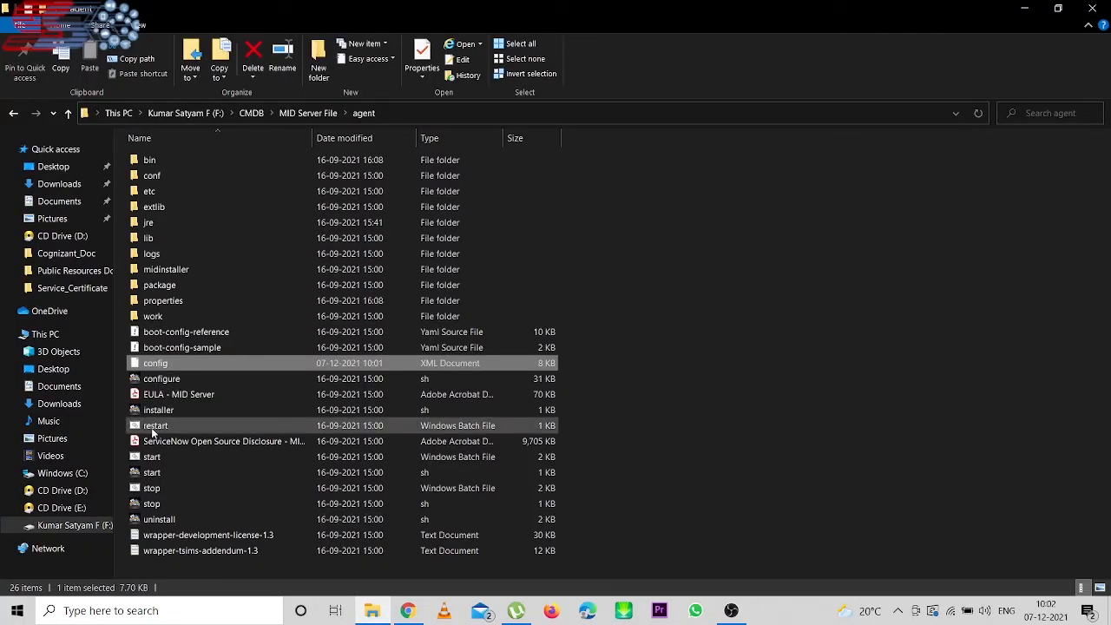
- Run the agent folder's start batch file as administrator to install and start the MID service
right_click(152, 460)
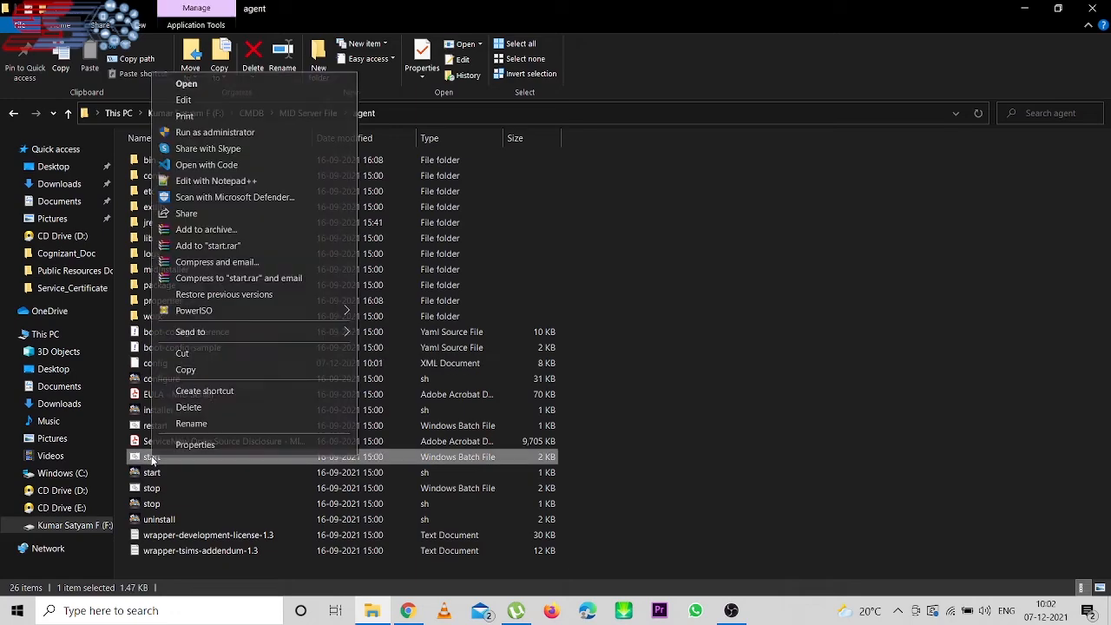
click(205, 133)
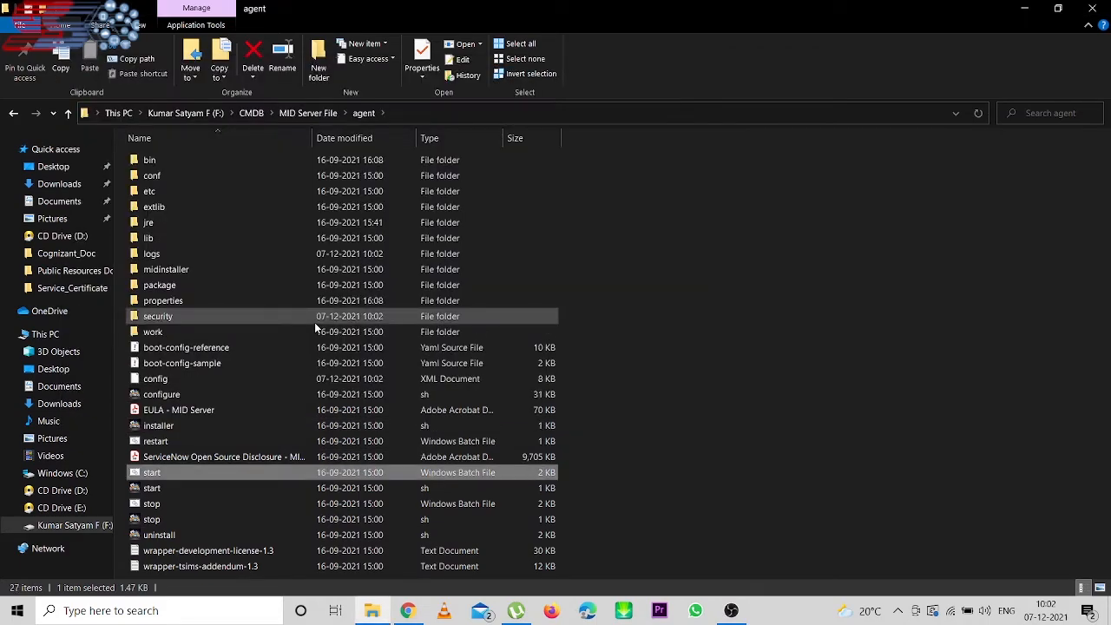
click(779, 363)
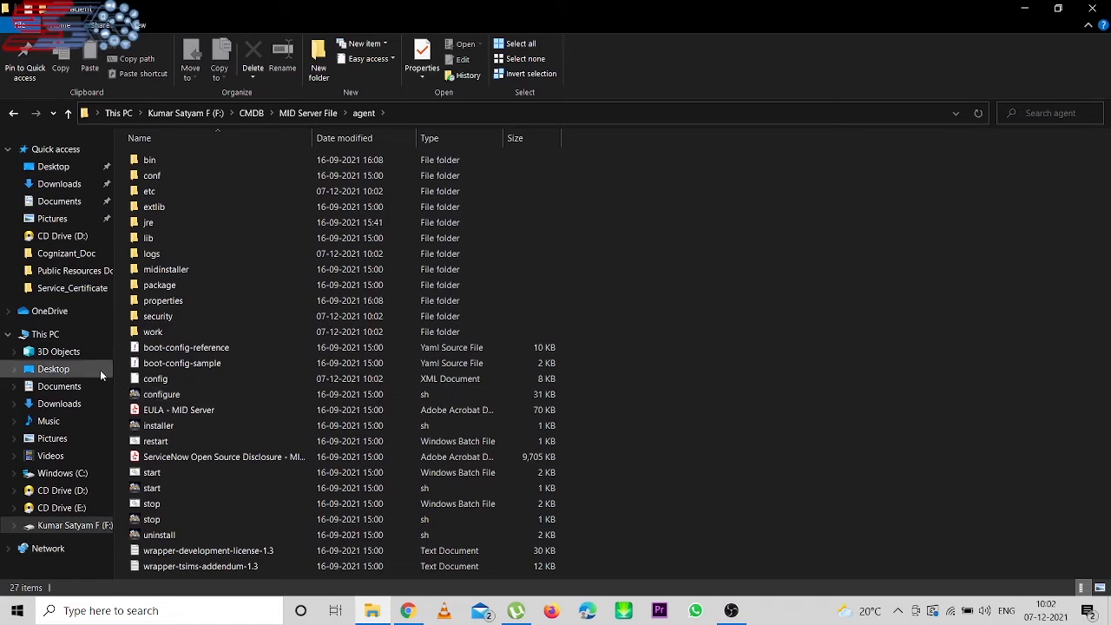
click(144, 378)
- Recheck config.xml in Notepad++ for the encrypted password and keypairs.mid_id, then return to Guided Setup
right_click(145, 377)
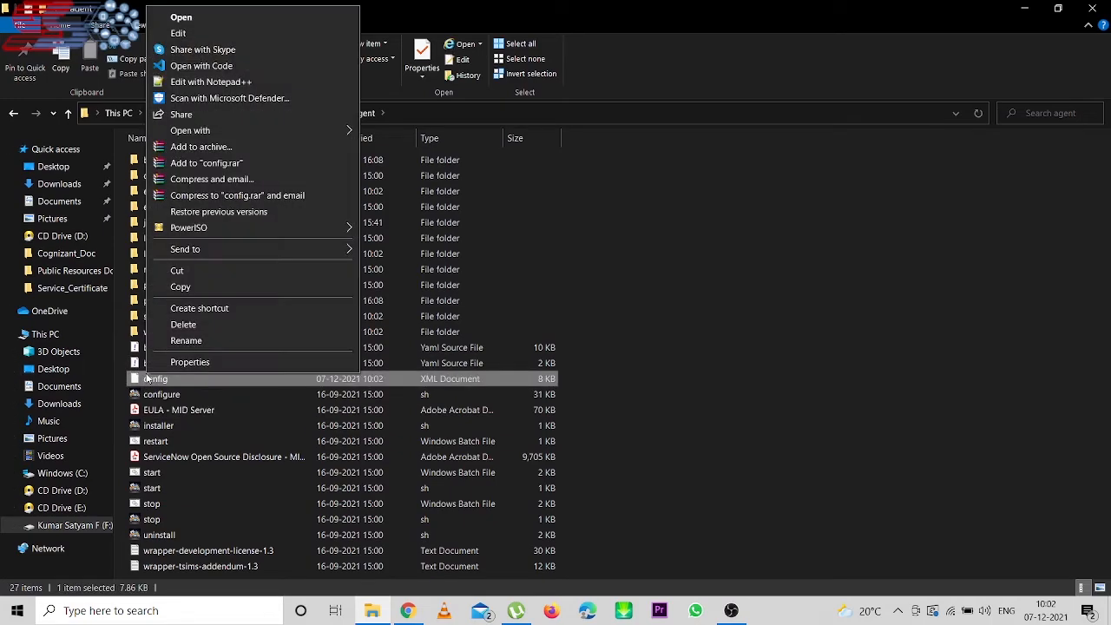
click(211, 82)
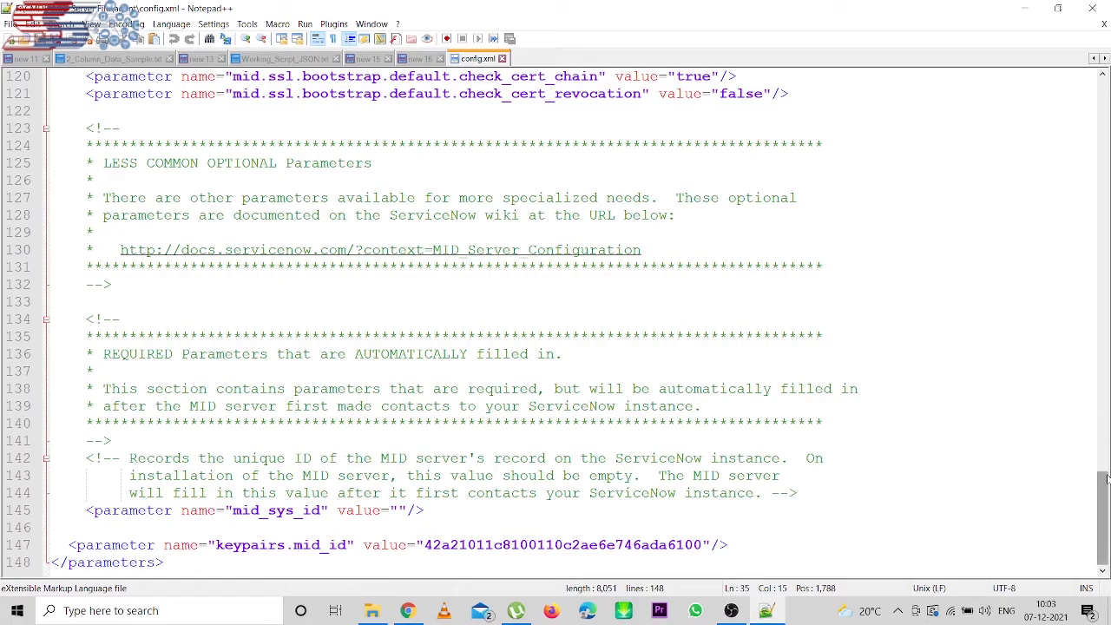
drag(1106, 485, 1106, 145)
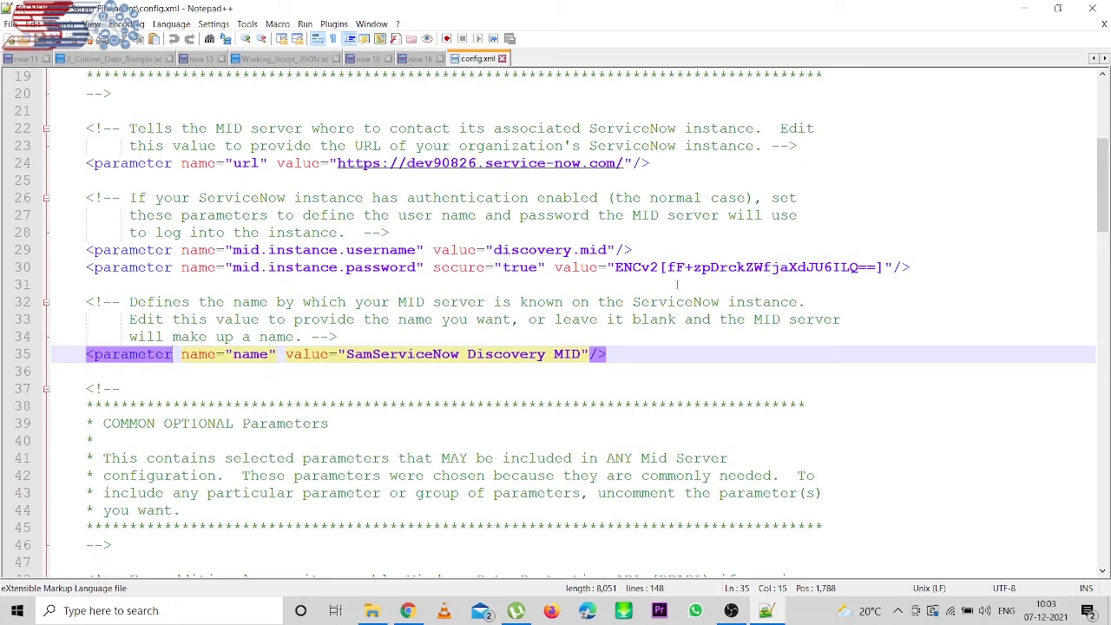
click(1101, 7)
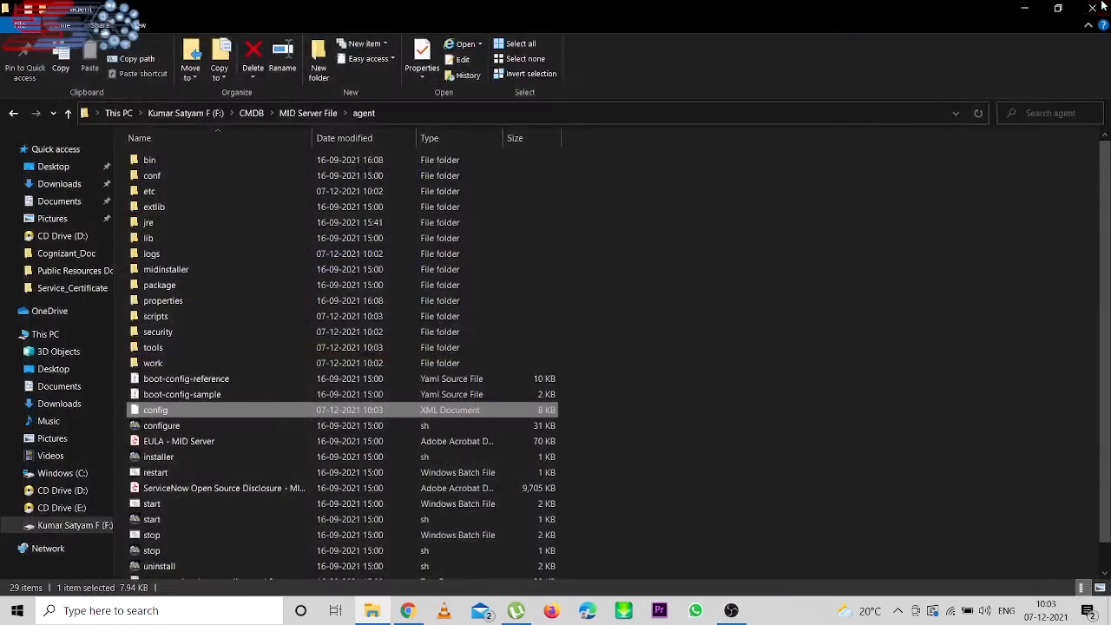
click(859, 278)
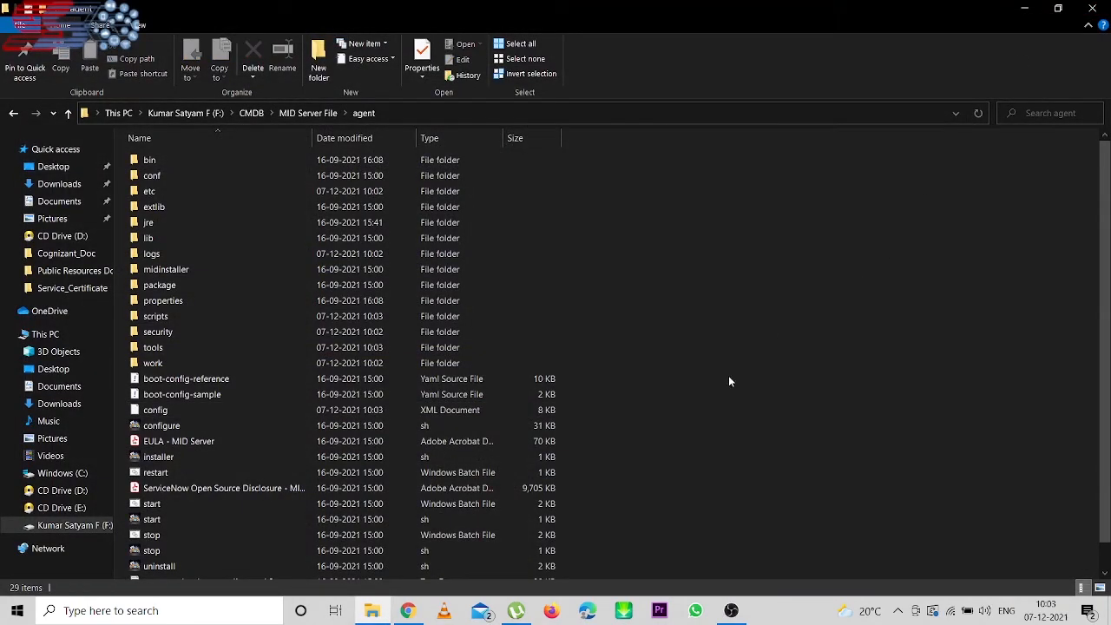
click(408, 610)
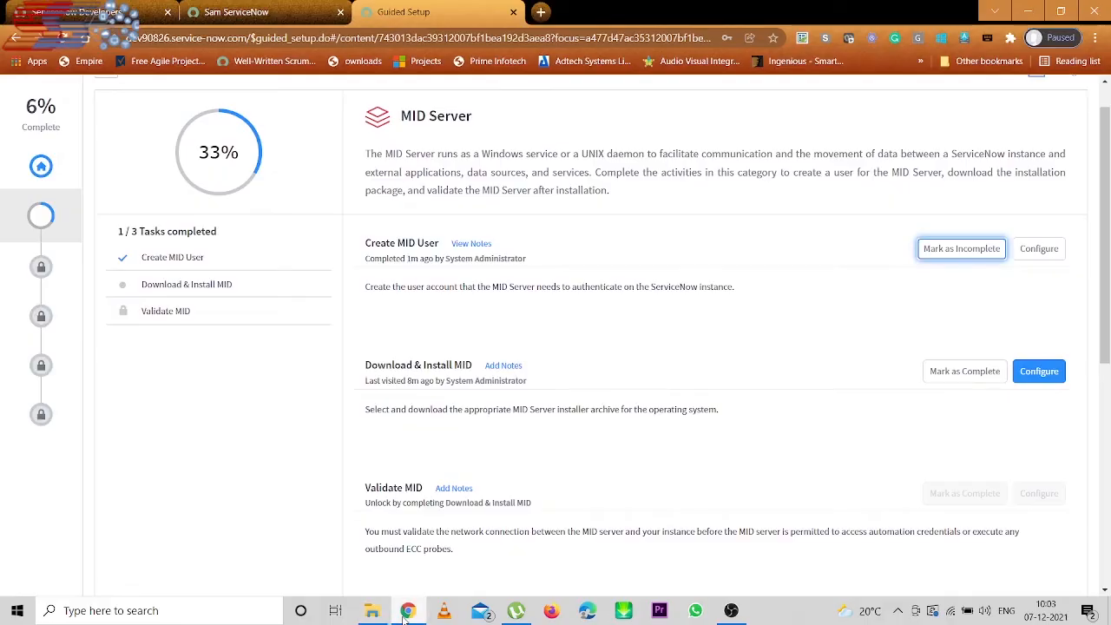
- Filter the navigator for 'MID Ser' and open the SamServiceNow Discovery MID server record
click(239, 12)
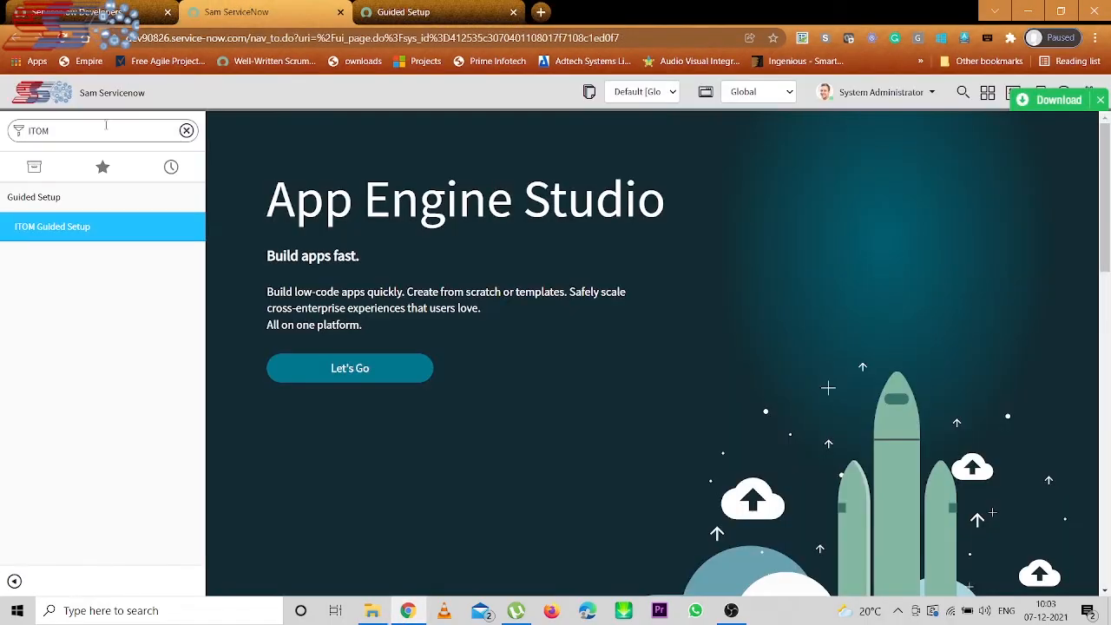
click(105, 126)
text(MID Ser)
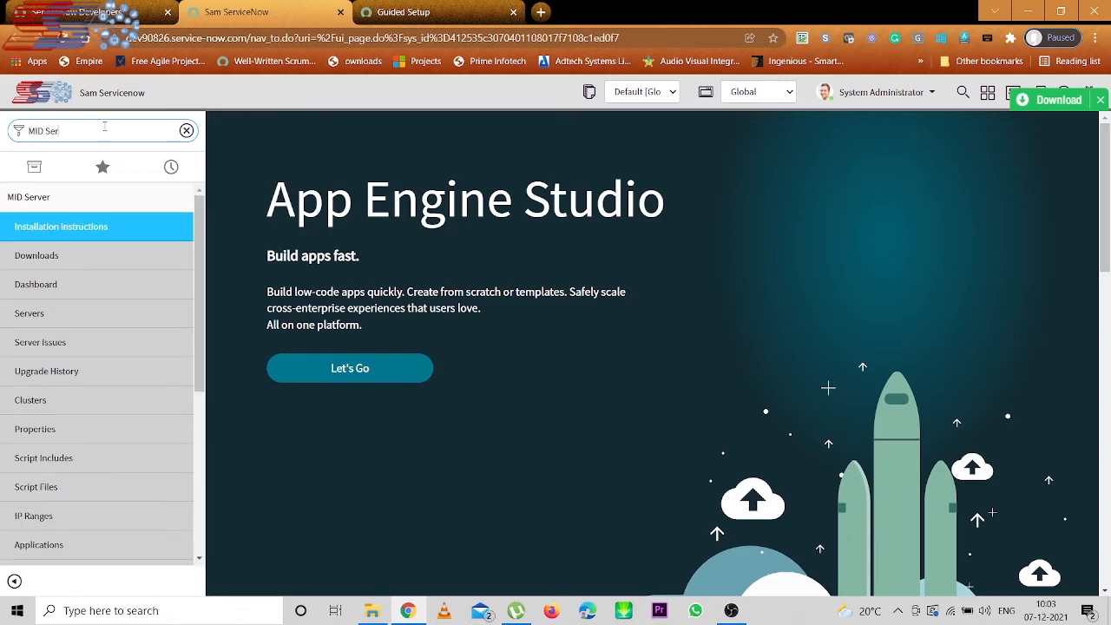
ctrl+click(26, 320)
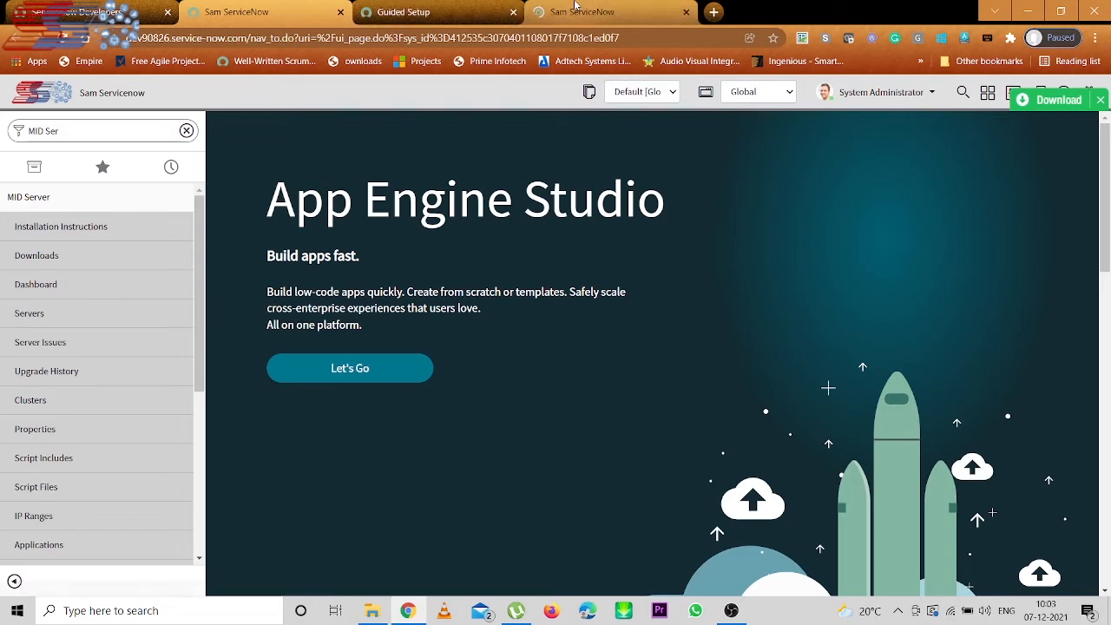
click(575, 10)
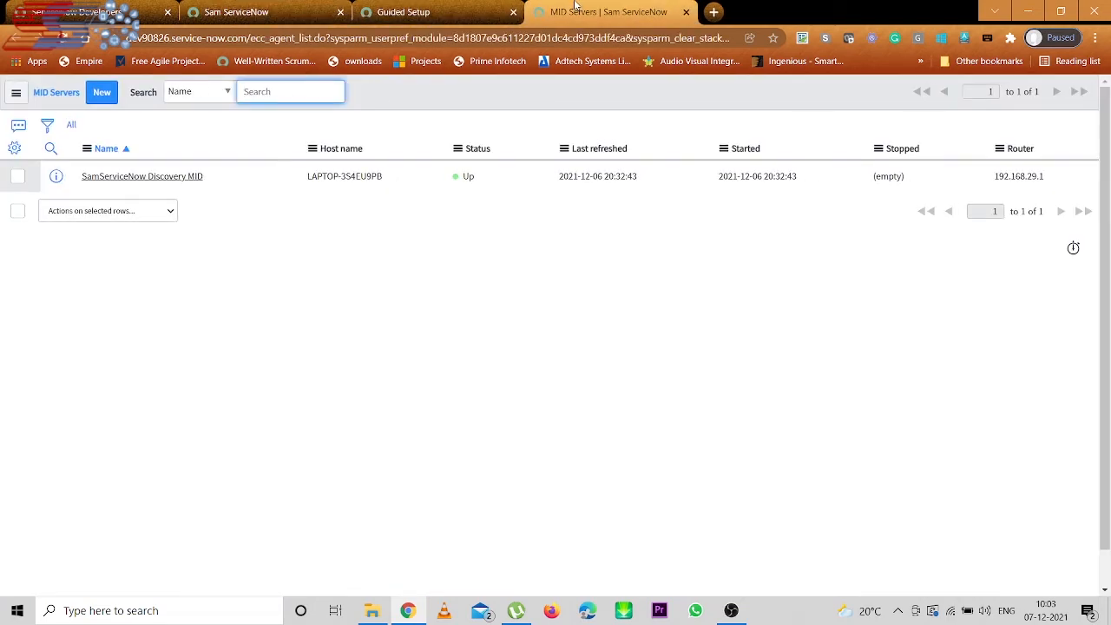
click(177, 177)
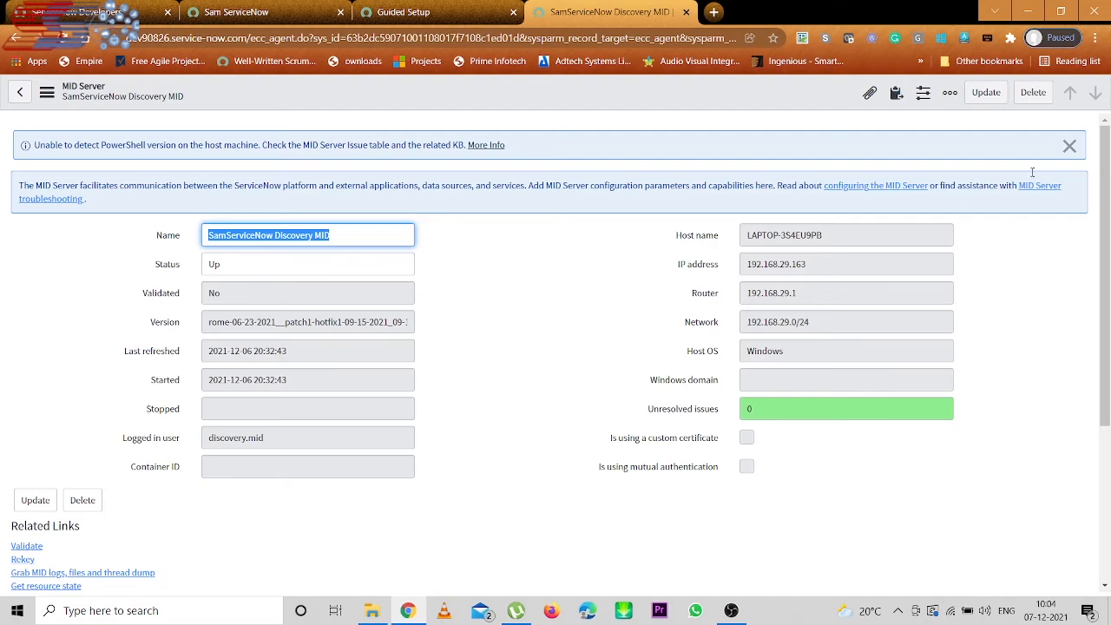
click(1070, 146)
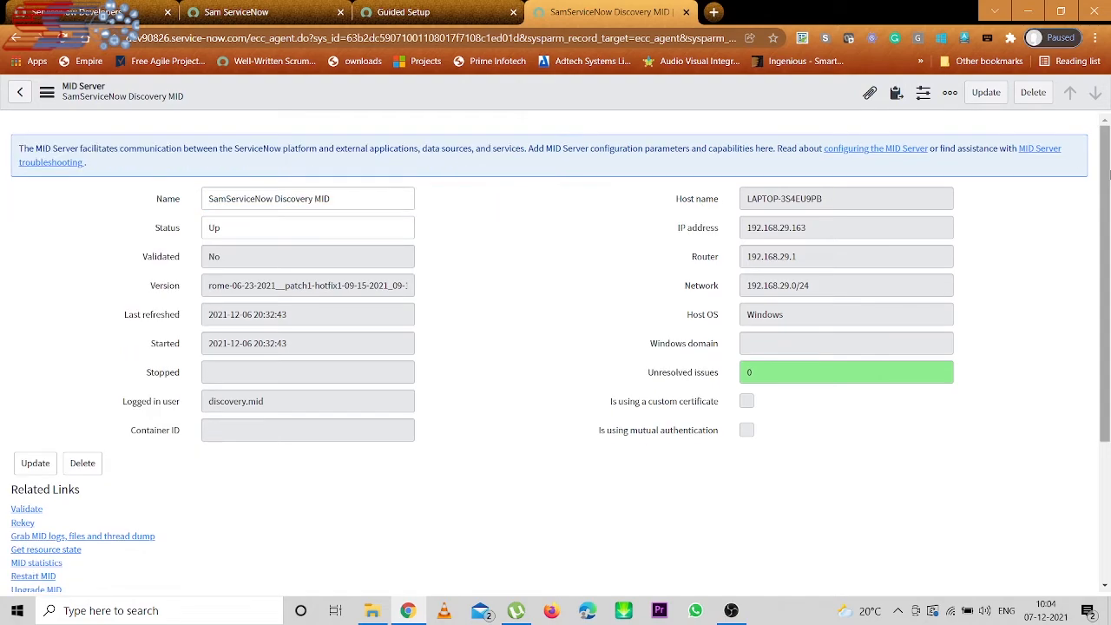
scroll(1108, 196, down, 1)
scroll(1108, 195, down, 2)
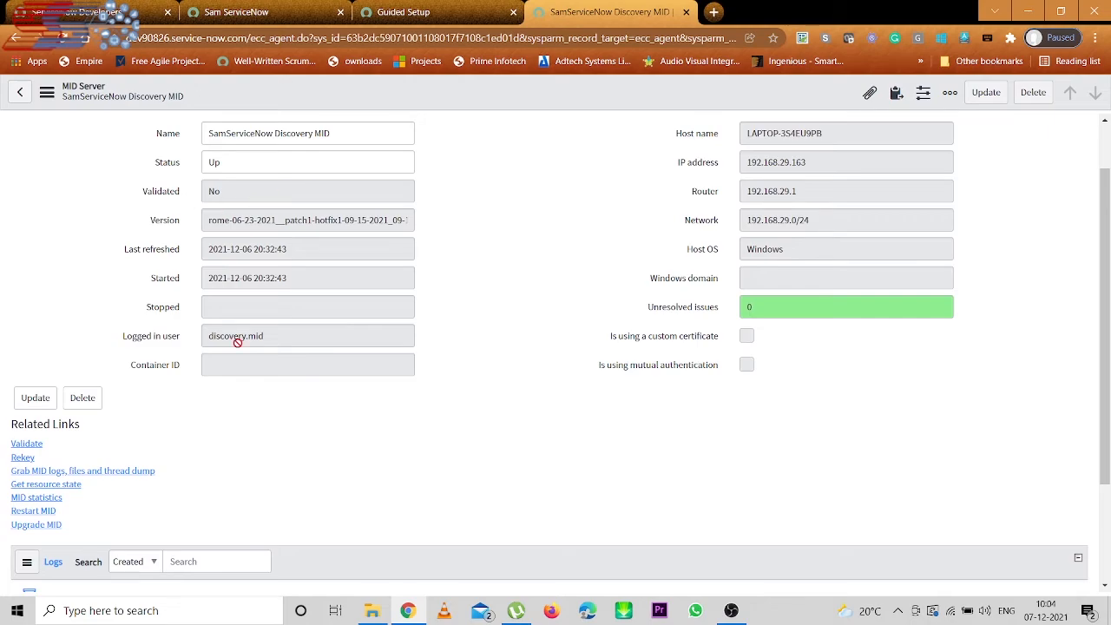
- Validate the SamServiceNow Discovery MID server and reload until Validated shows Validating
click(26, 445)
click(282, 461)
click(63, 38)
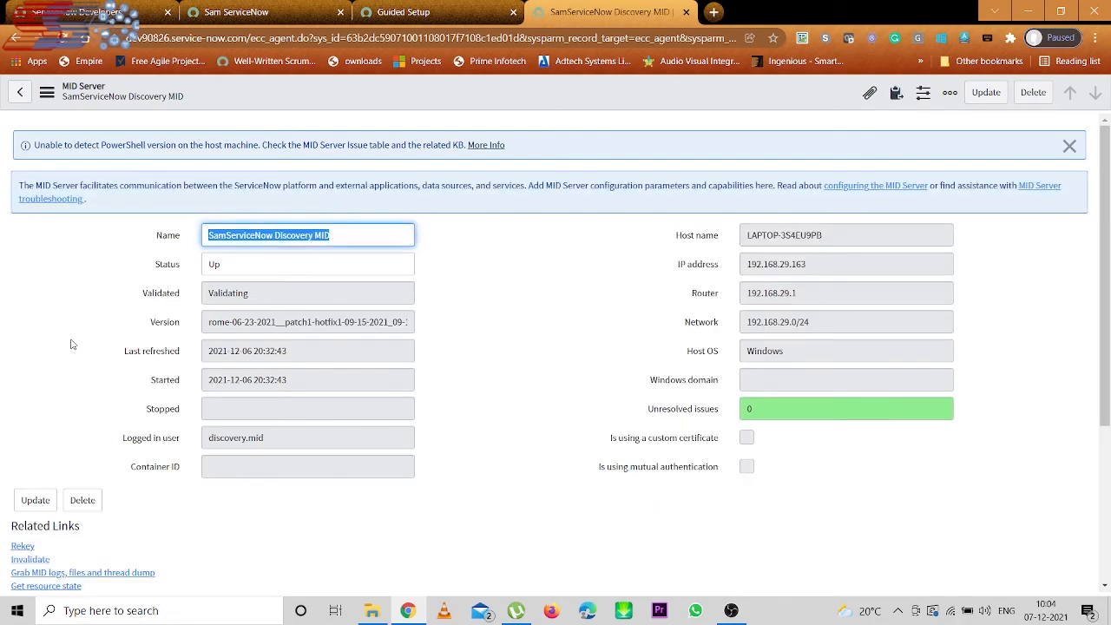
scroll(1107, 335, down, 1)
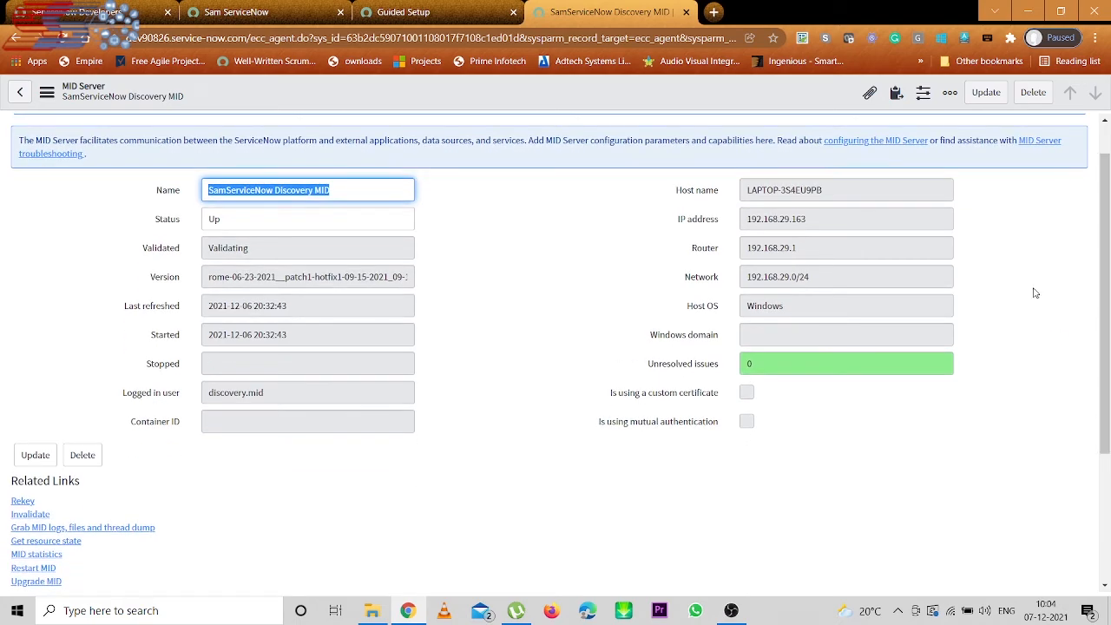
click(461, 6)
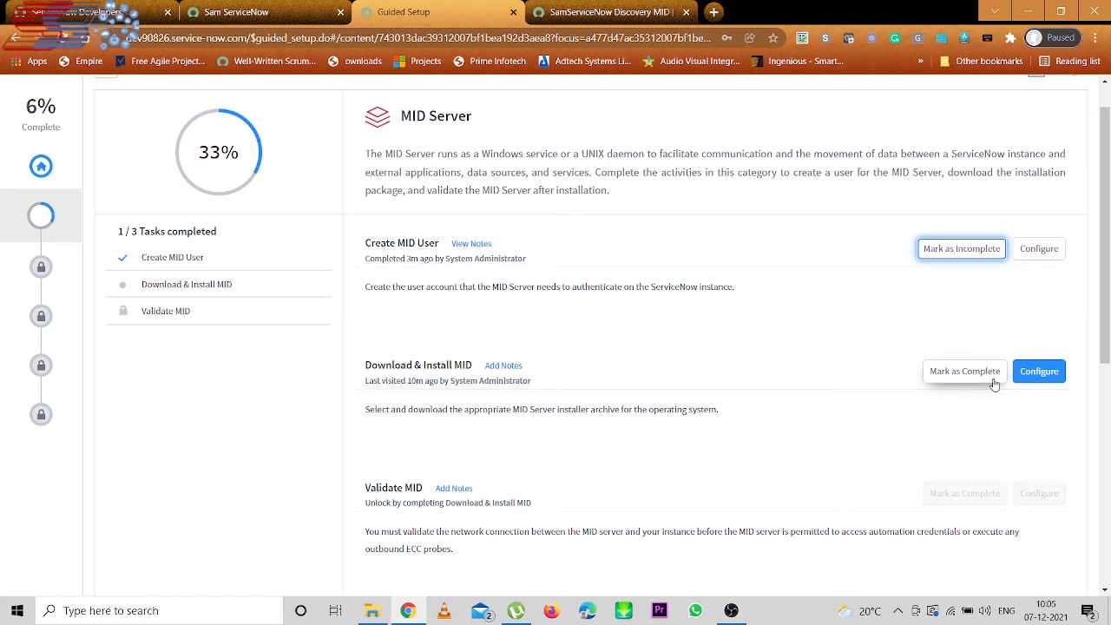
- Open Download & Install MID's configuration, then MID Server > Downloads in its own tab
click(1040, 371)
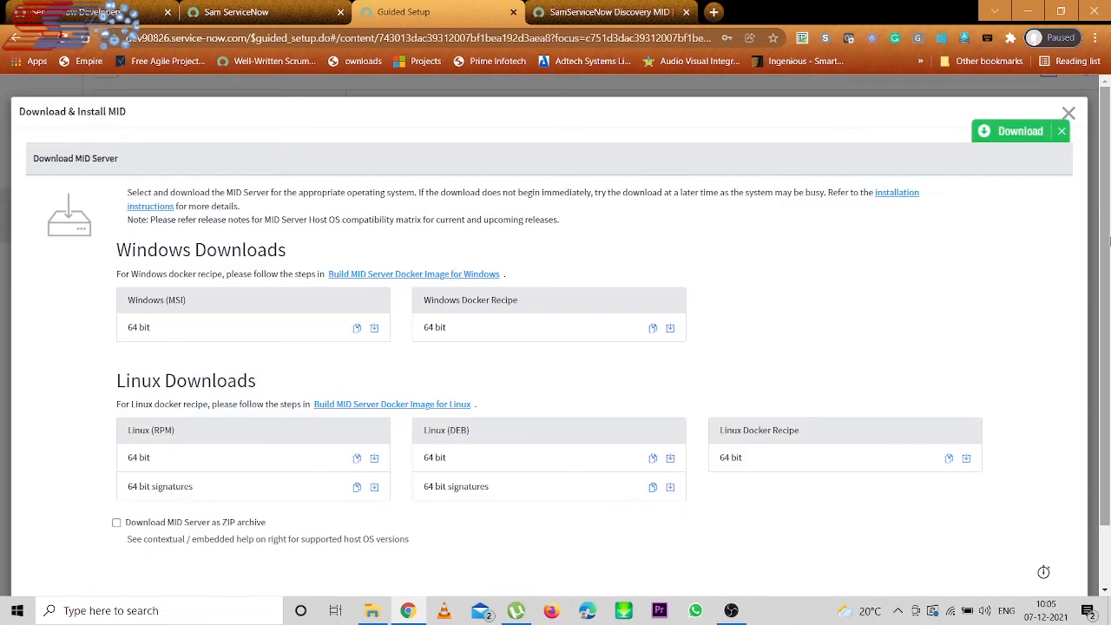
scroll(1108, 295, down, 2)
drag(1110, 296, 1110, 307)
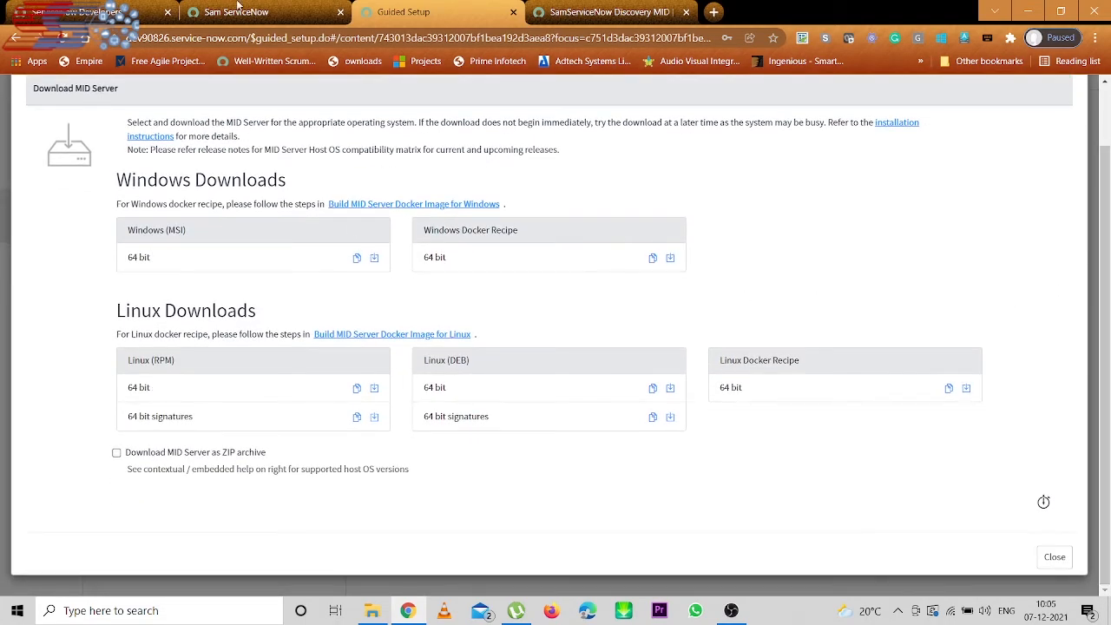
click(223, 11)
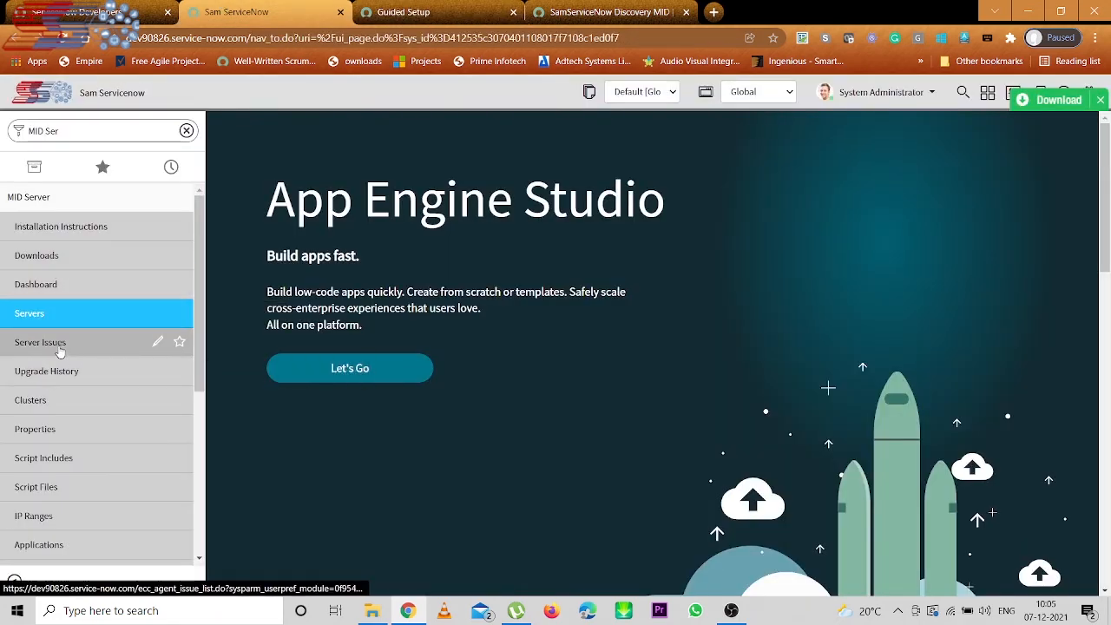
click(40, 256)
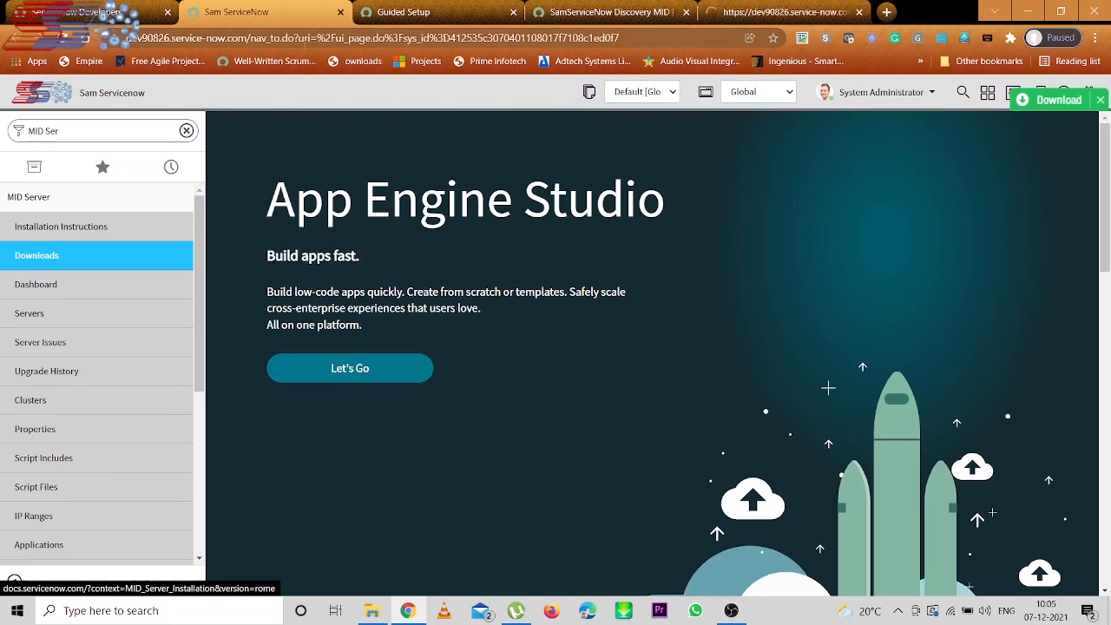
click(764, 11)
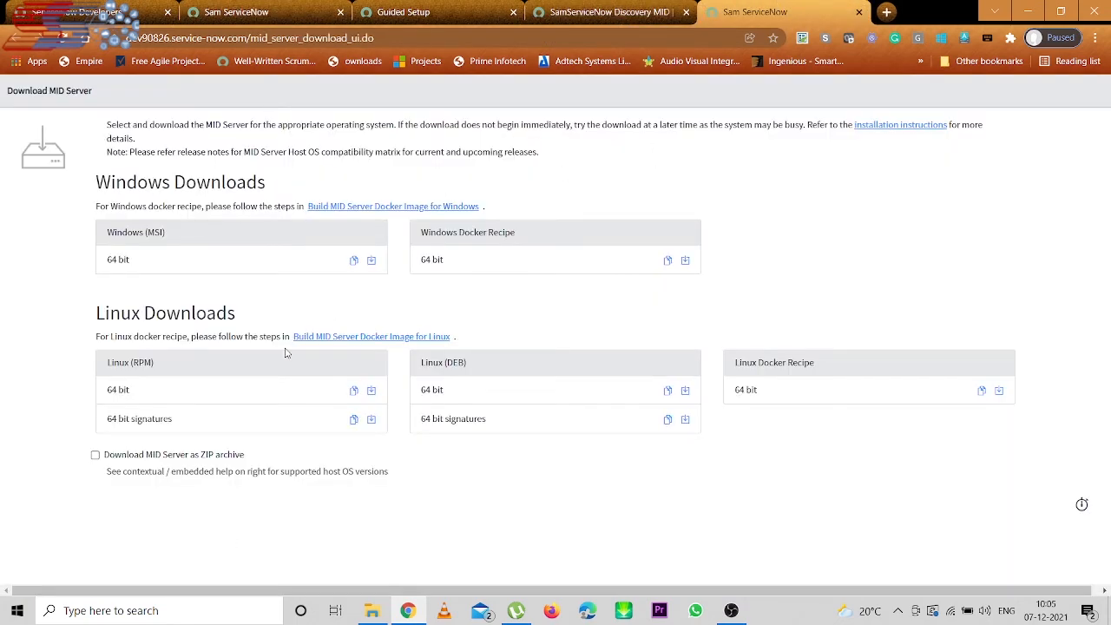
click(96, 456)
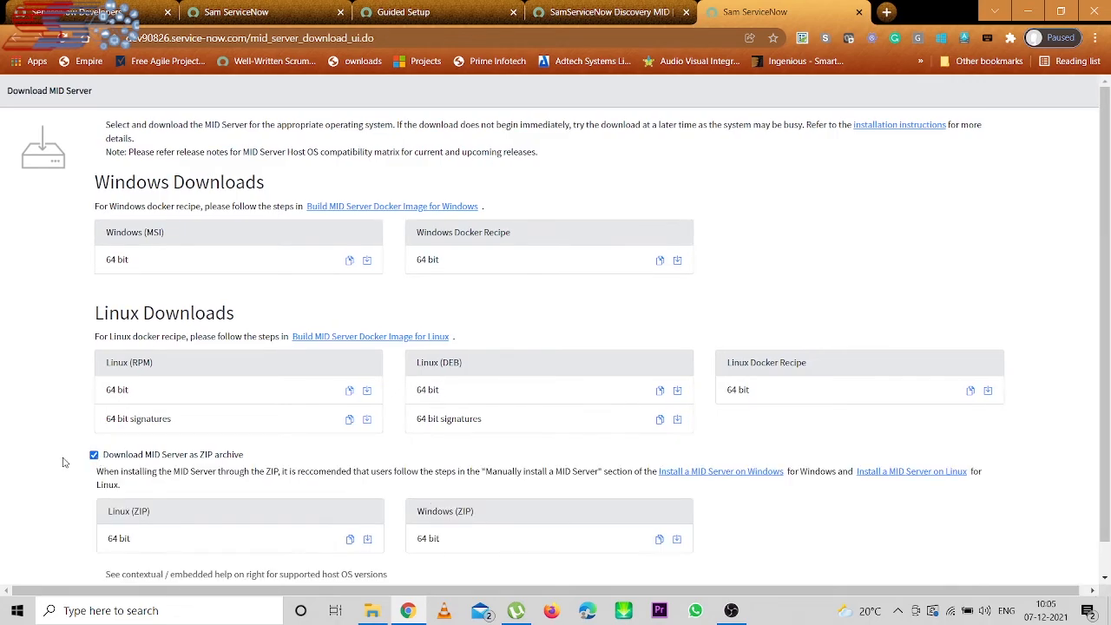
click(95, 456)
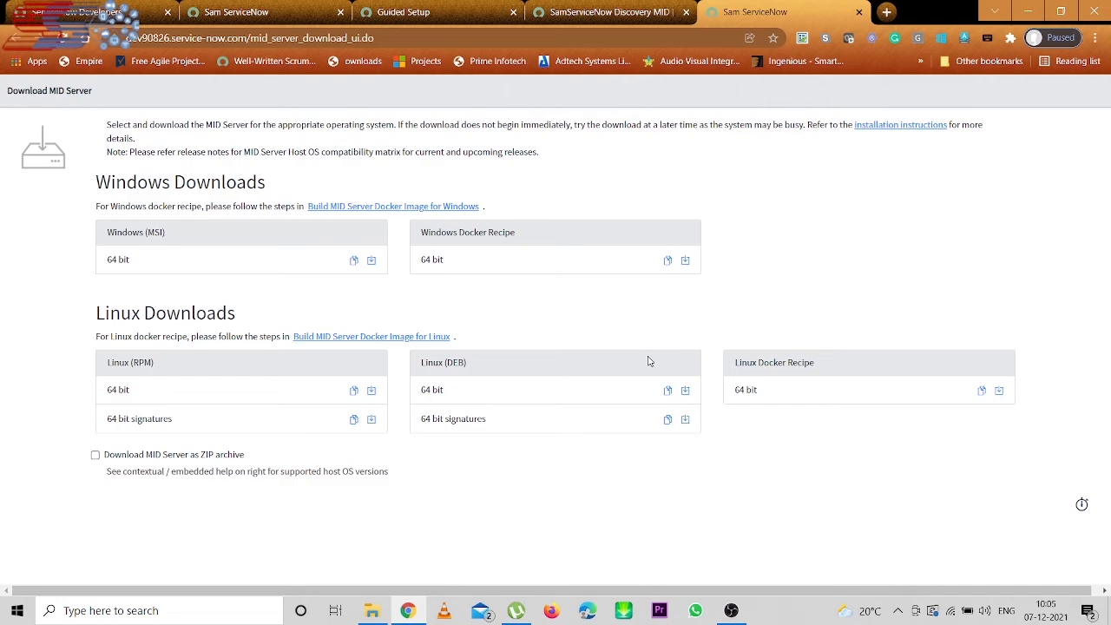
- Confirm the SamServiceNow Discovery MID server record shows Validated = Yes, then return to Guided Setup
click(563, 7)
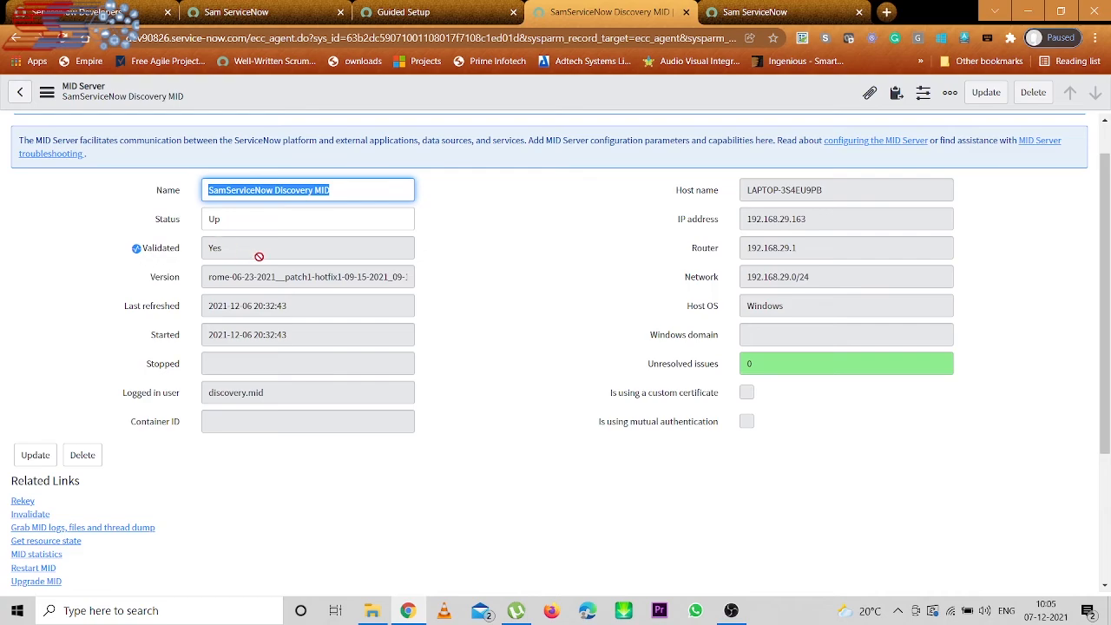
click(395, 7)
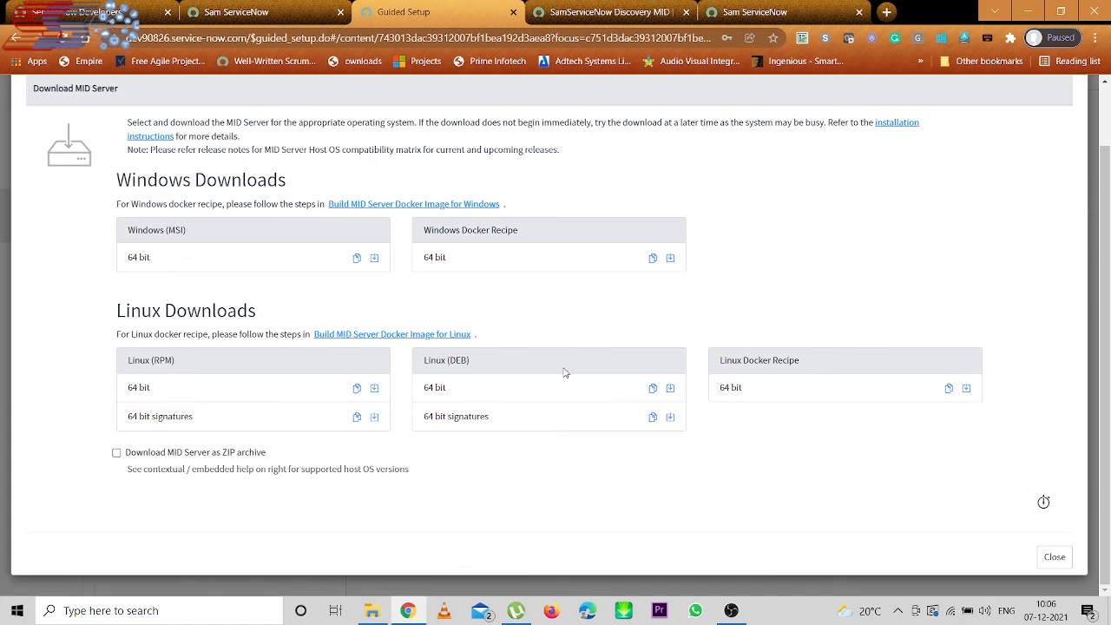
- Close the download dialog and mark the Download & Install MID task complete
click(1058, 560)
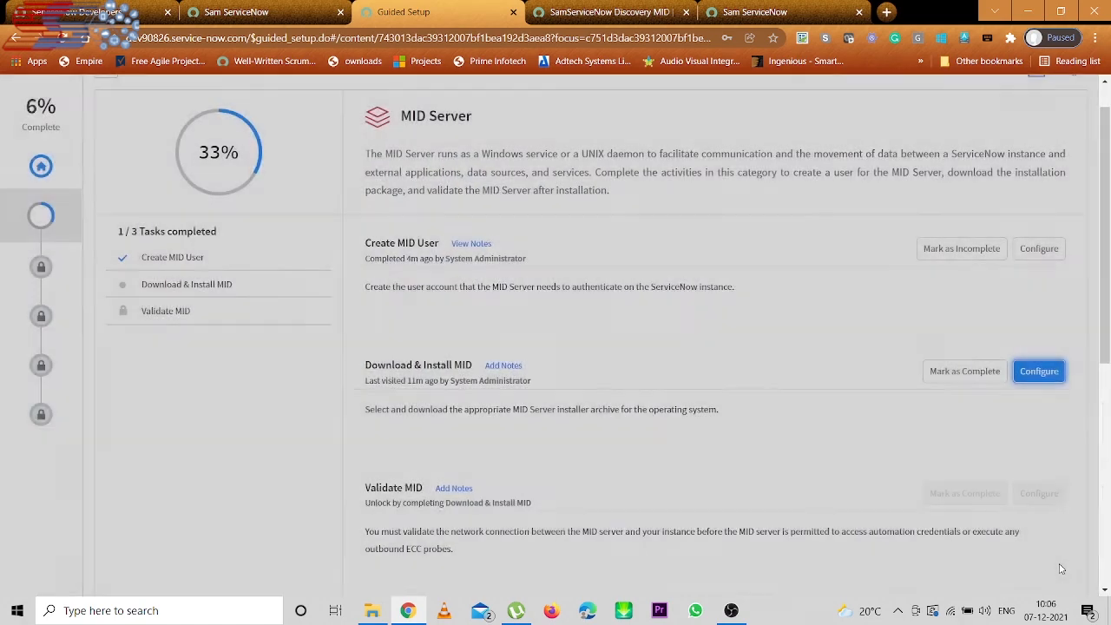
click(956, 373)
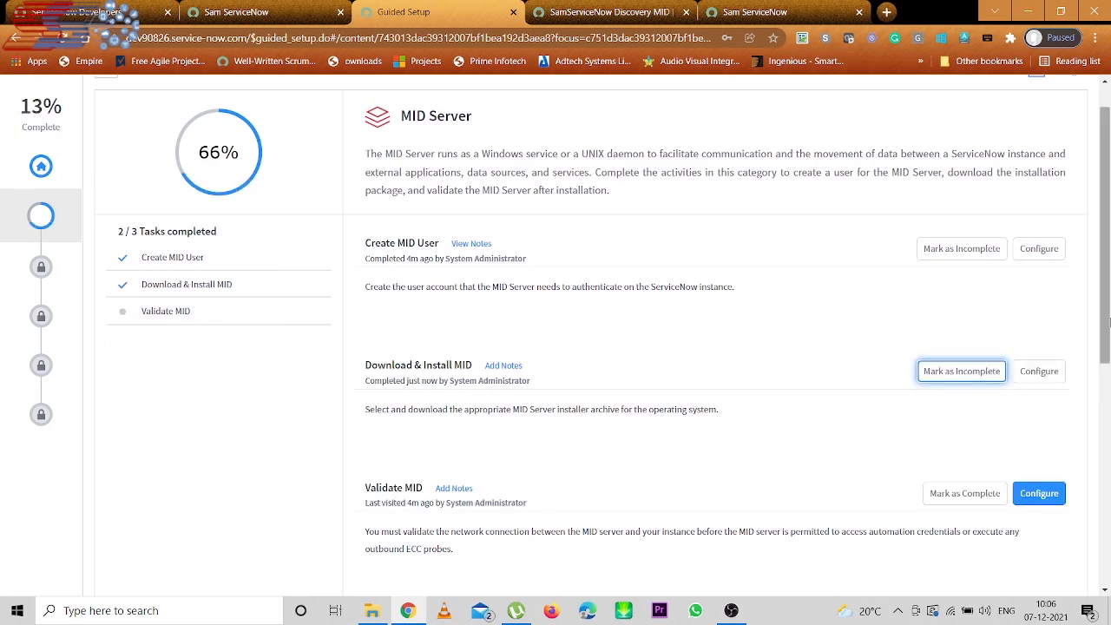
scroll(1109, 321, down, 2)
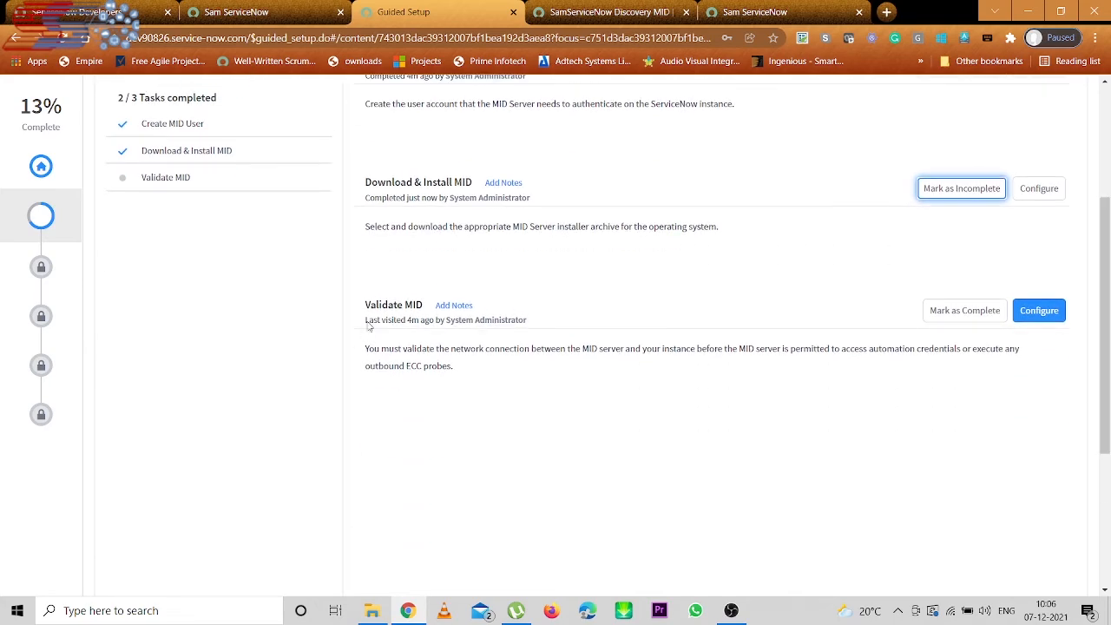
- Review the Validate MID configuration, then mark Validate MID complete, bringing MID Server to 100%
click(1039, 310)
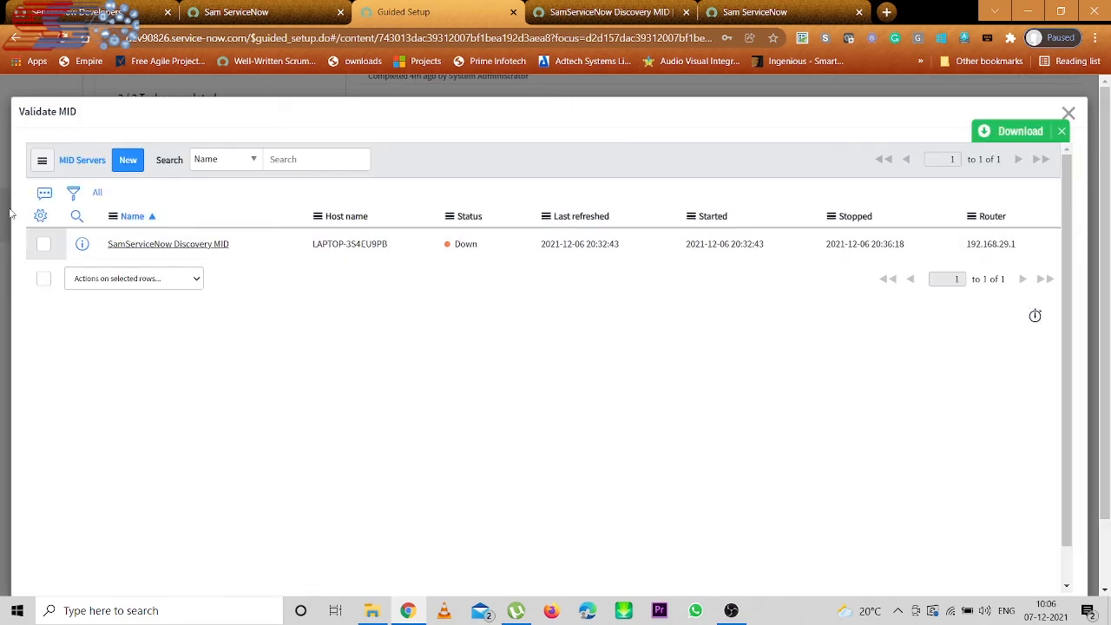
click(42, 244)
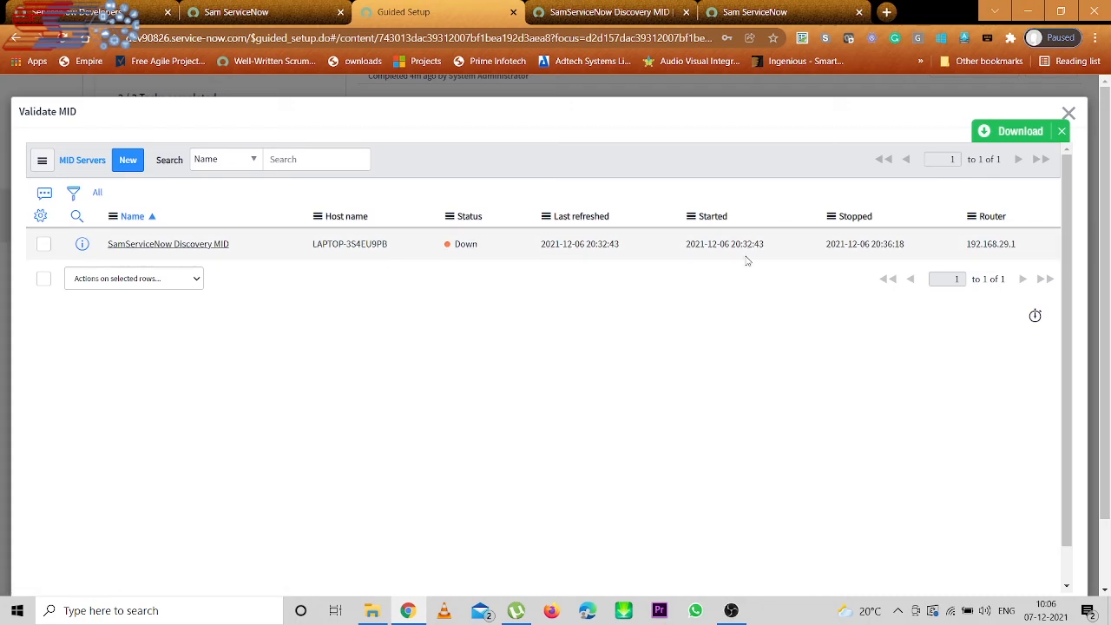
click(1069, 112)
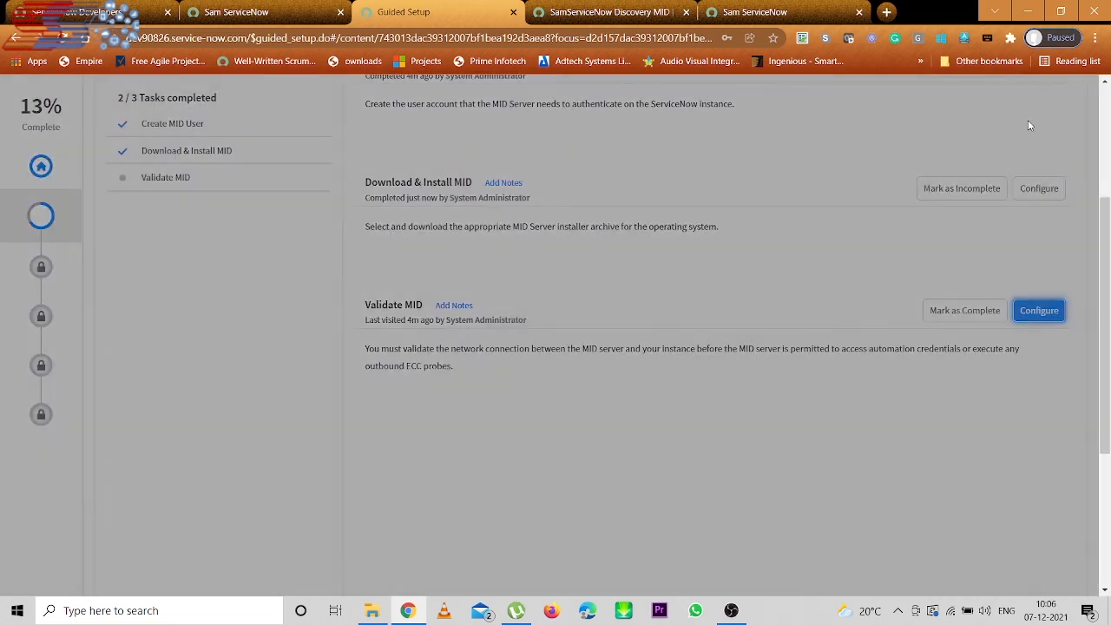
click(962, 314)
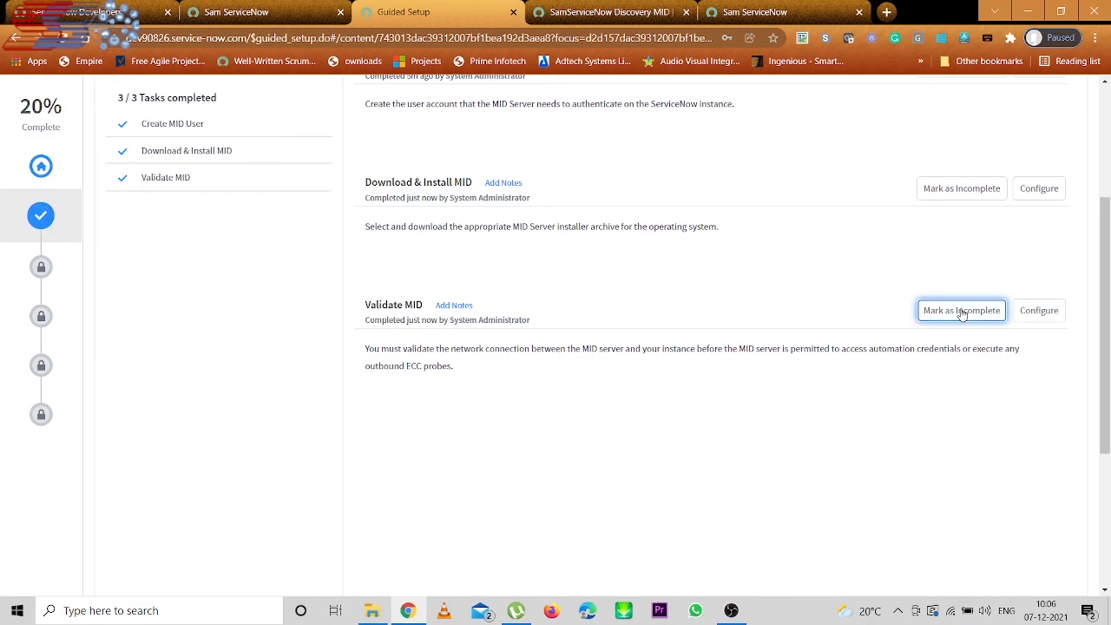
drag(1105, 299, 1100, 177)
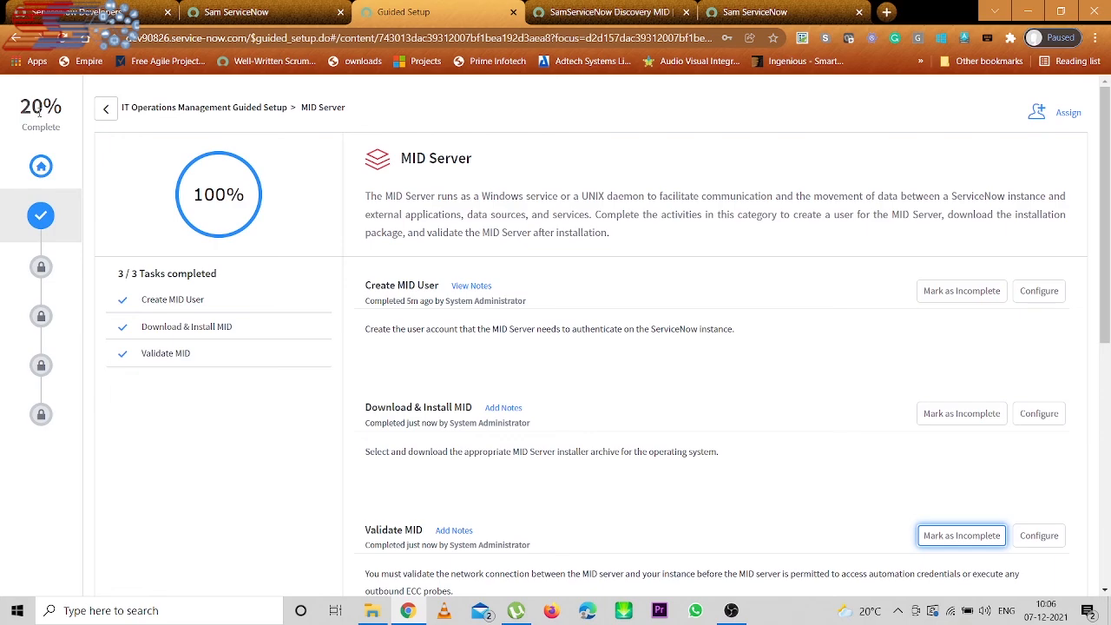
click(109, 115)
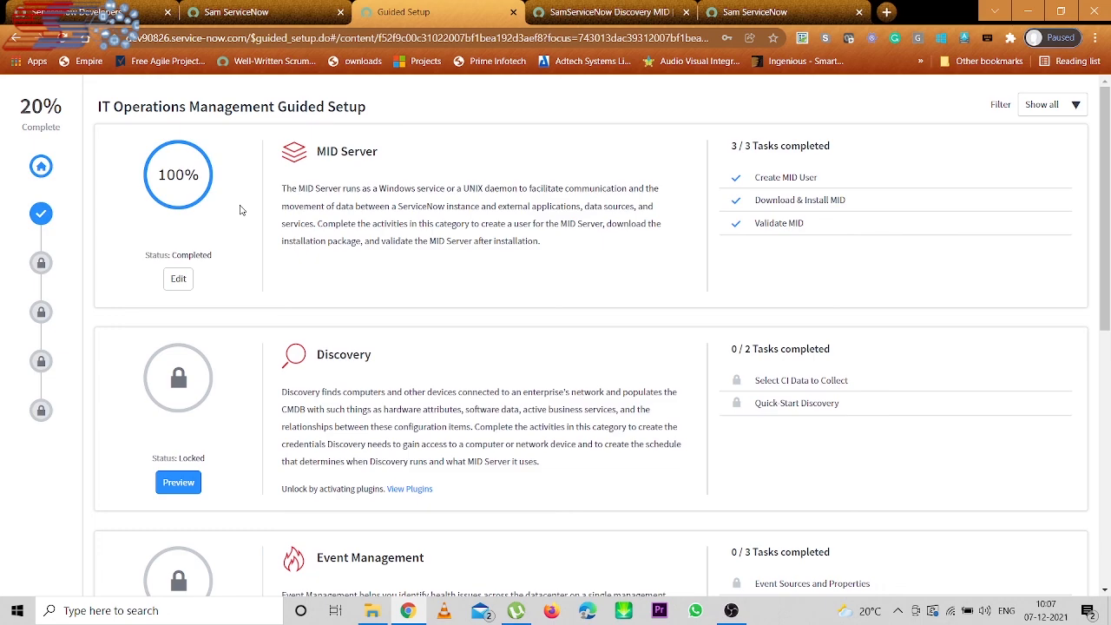
click(178, 280)
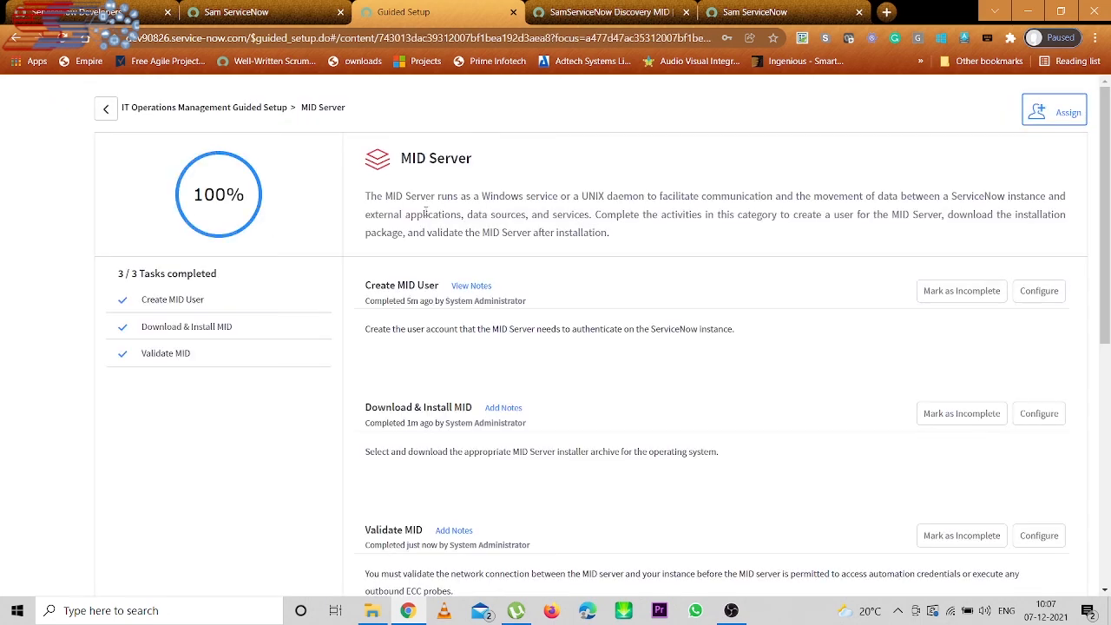